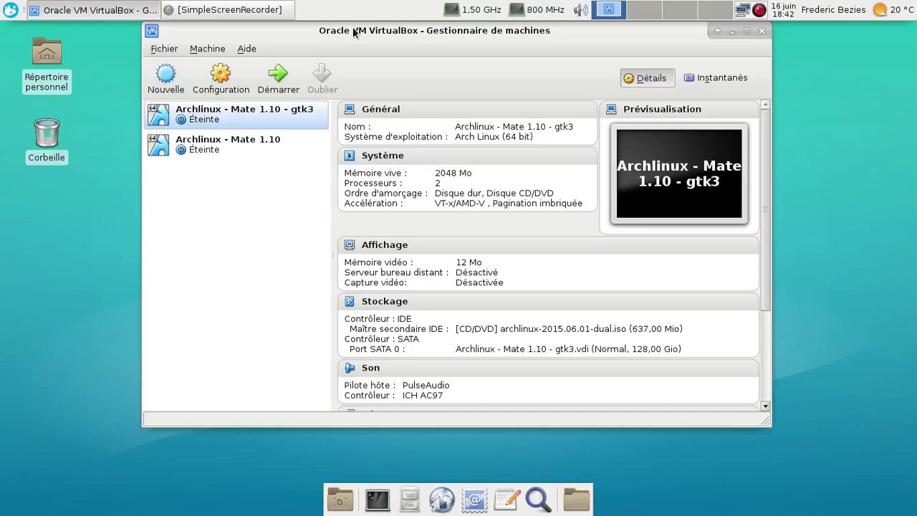
Step: Start the Archlinux - Mate 1.10 - gtk3 virtual machine, boot Arch Linux and log in with the account password
left_click(277, 75)
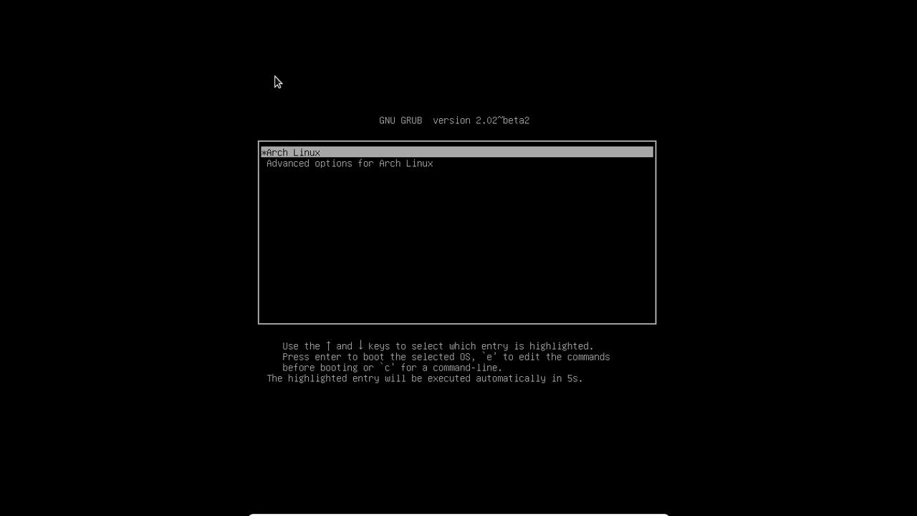
key("Return")
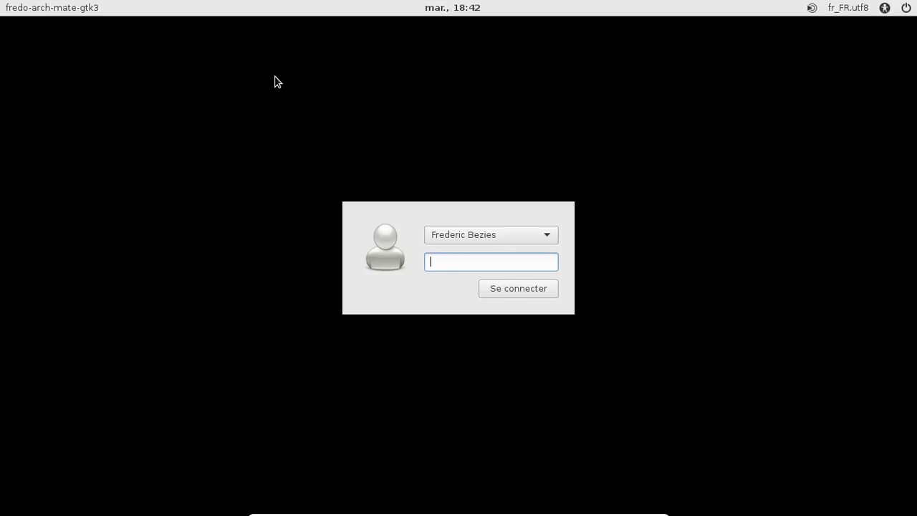
type("********")
key("Return")
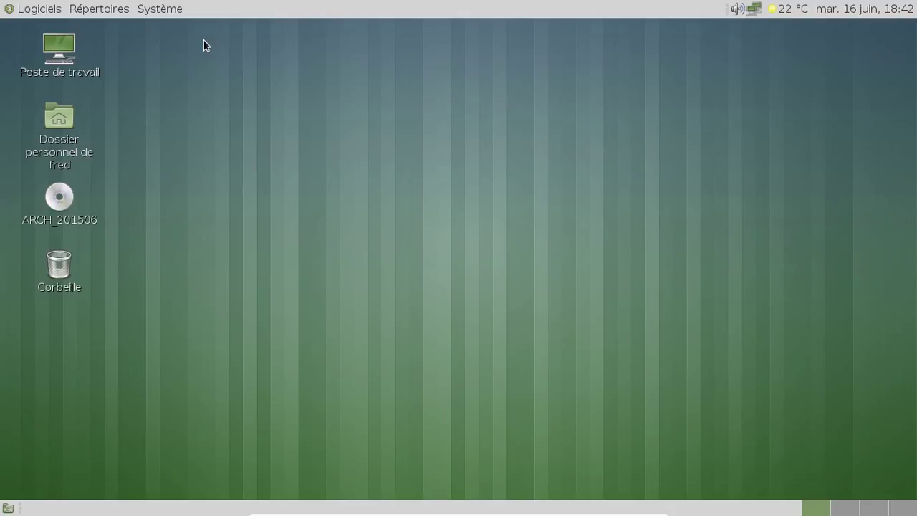
Step: Examine the system information and resource usage in the MATE system monitor, and close it
left_click(62, 13)
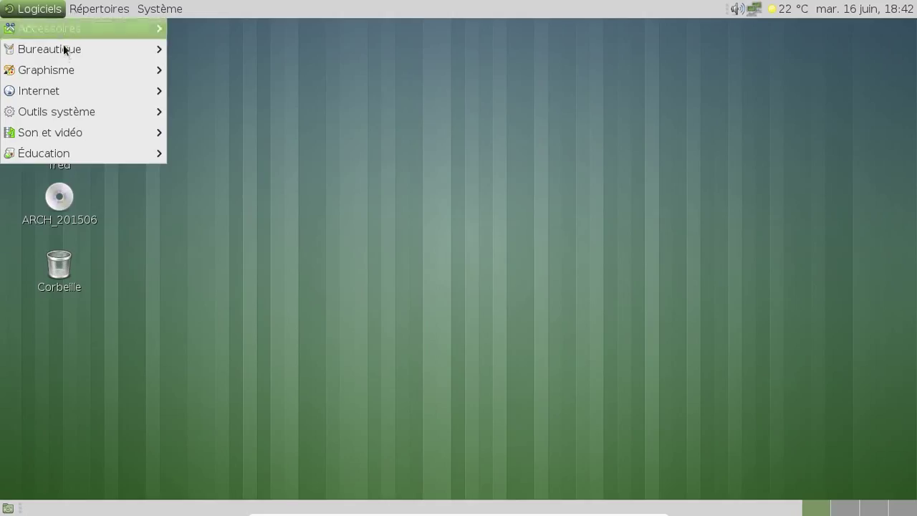
mouse_move(73, 136)
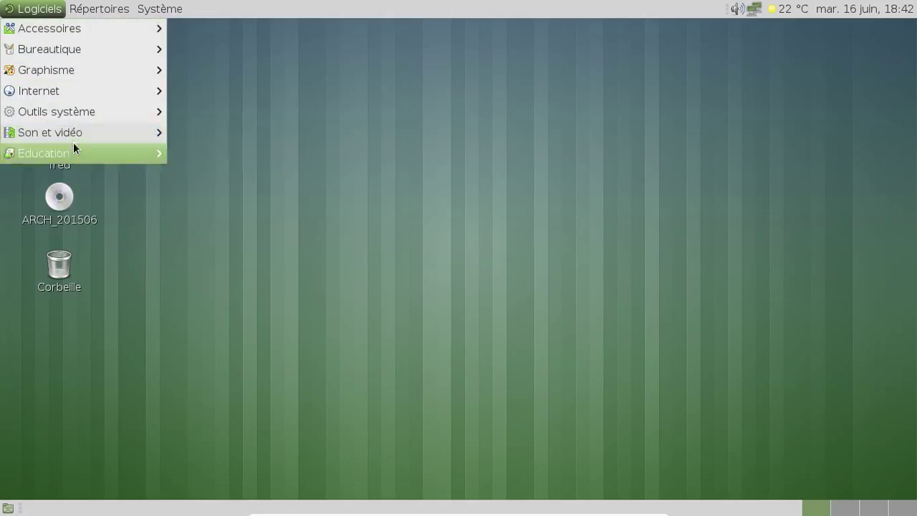
mouse_move(69, 111)
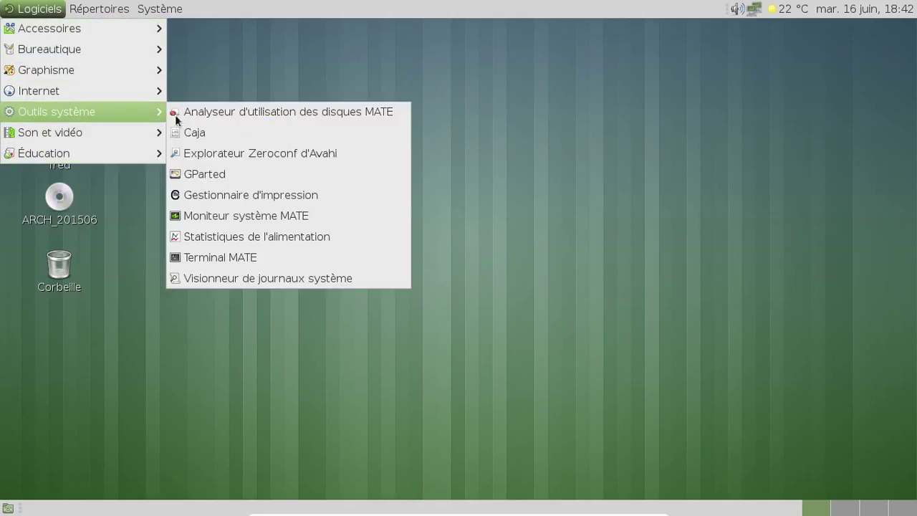
left_click(237, 216)
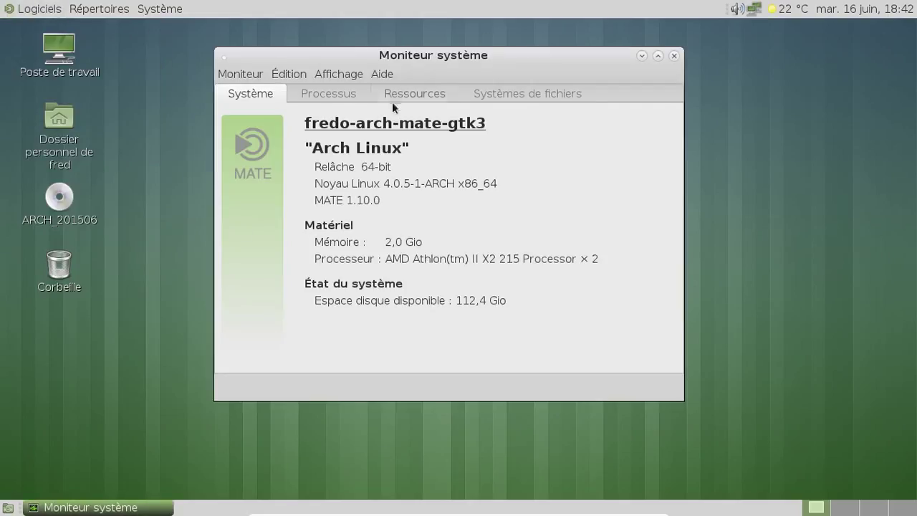
left_click(452, 91)
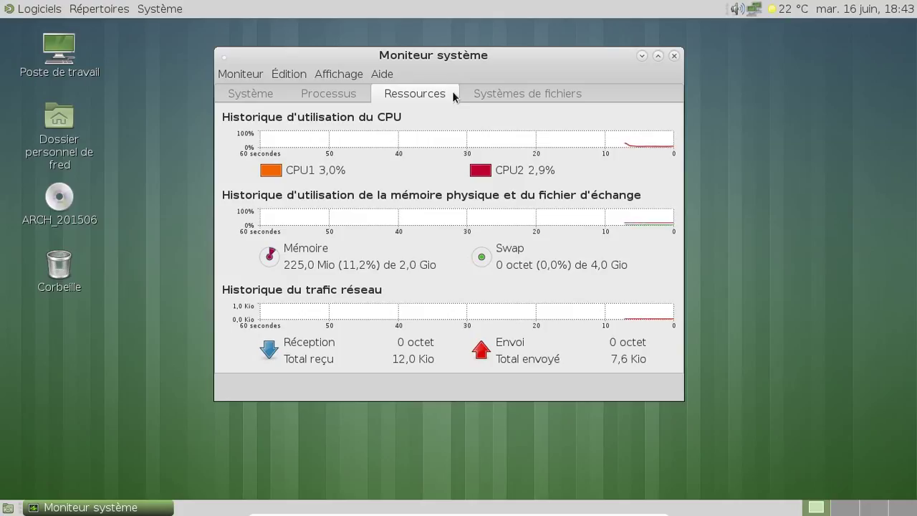
left_click(672, 55)
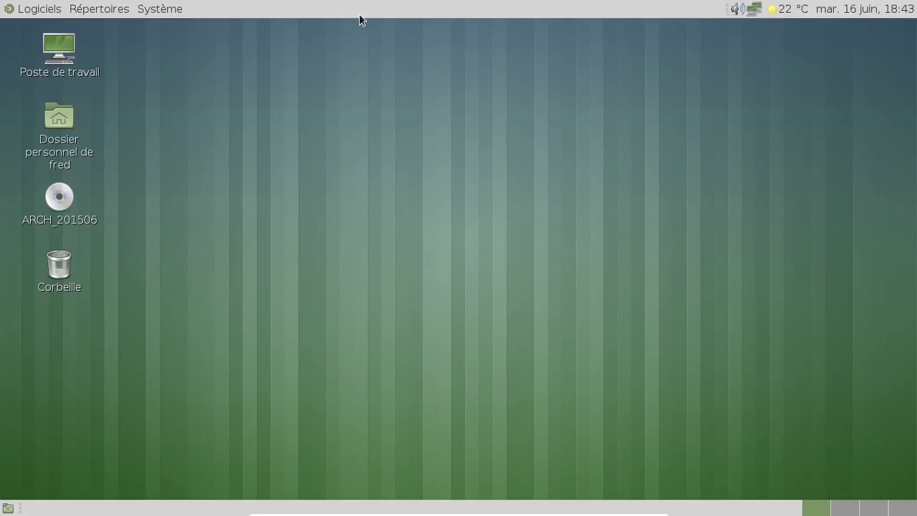
Step: Open the appearance preferences and examine the theme, background and font settings
left_click(151, 9)
mouse_move(169, 31)
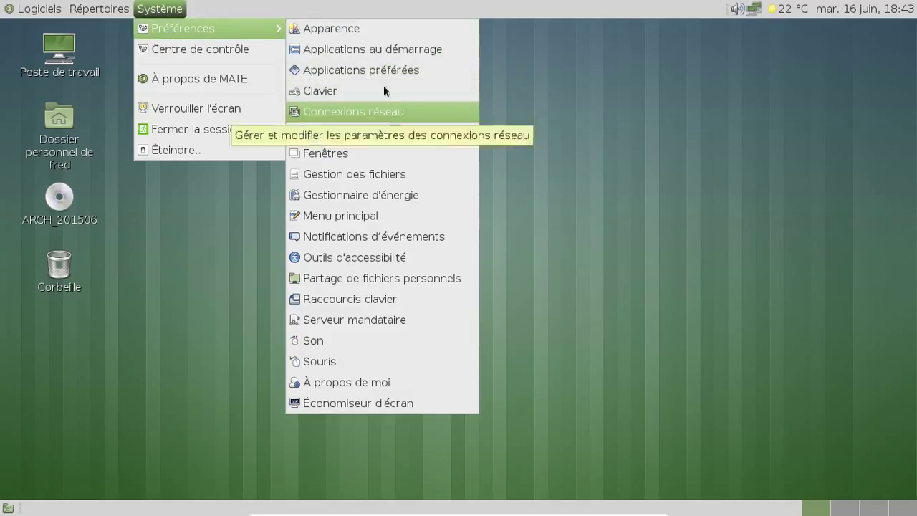
left_click(372, 35)
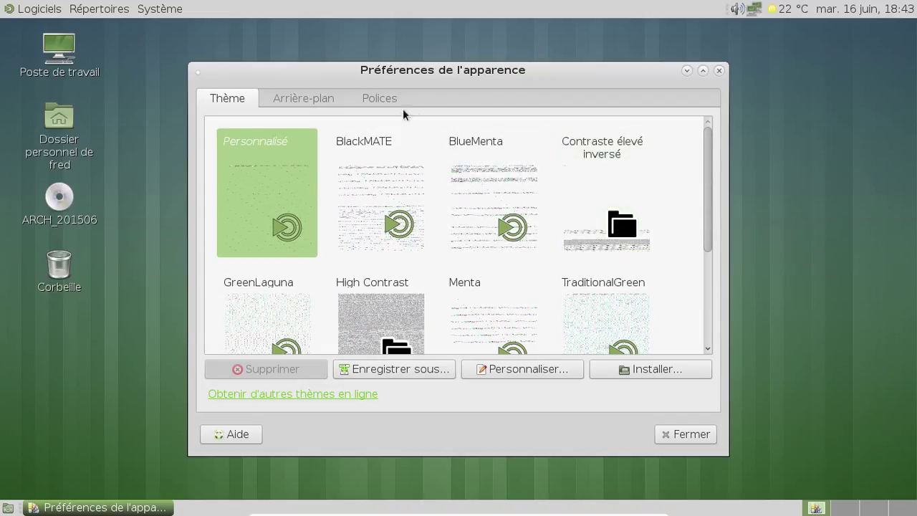
left_click(320, 101)
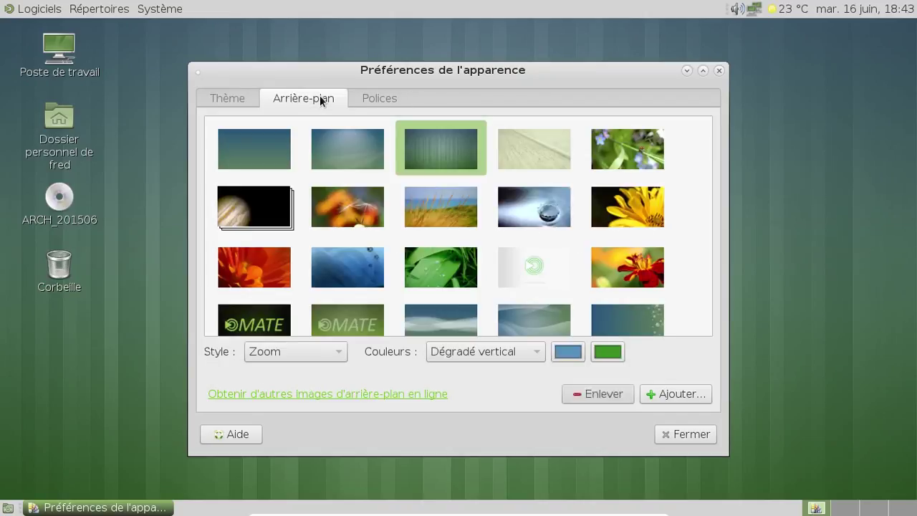
left_click(372, 99)
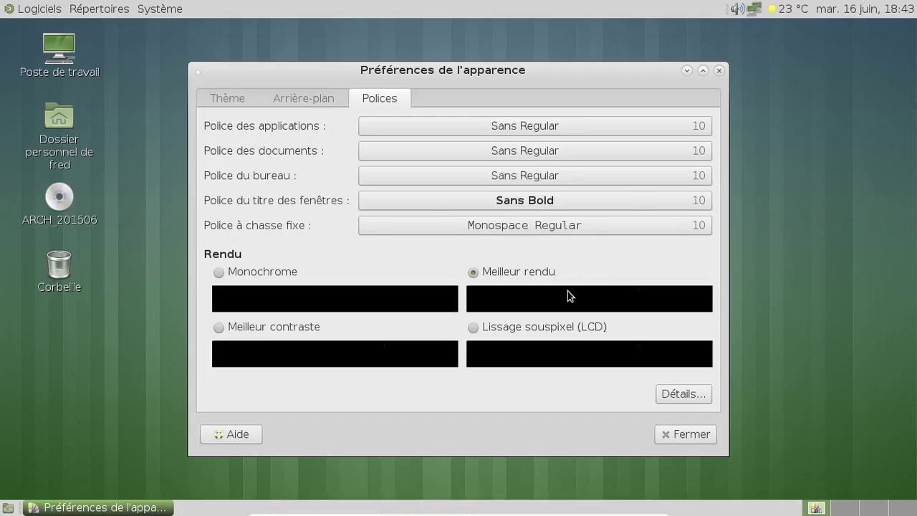
Step: Set font rendering to Lissage souspixel (LCD), switch it back to Meilleur rendu, and close the appearance preferences
key("ctrl+l")
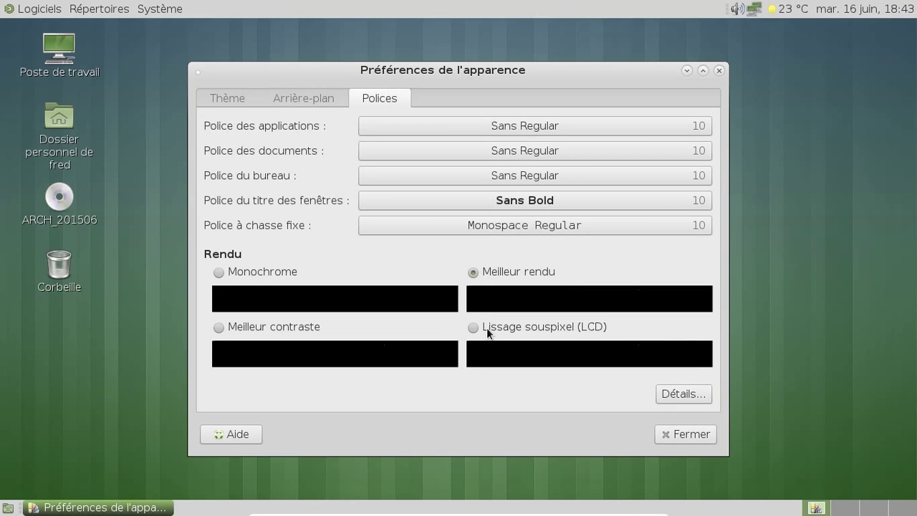
left_click(486, 327)
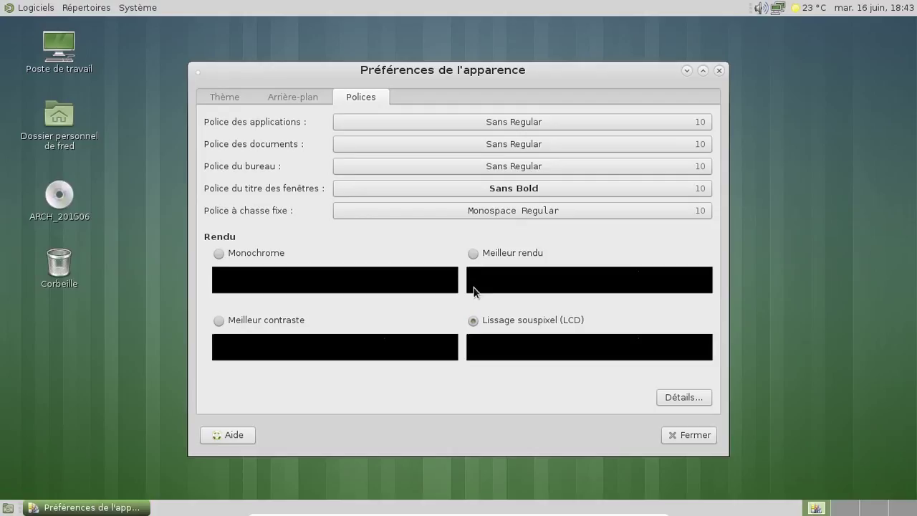
left_click(473, 253)
left_click(235, 96)
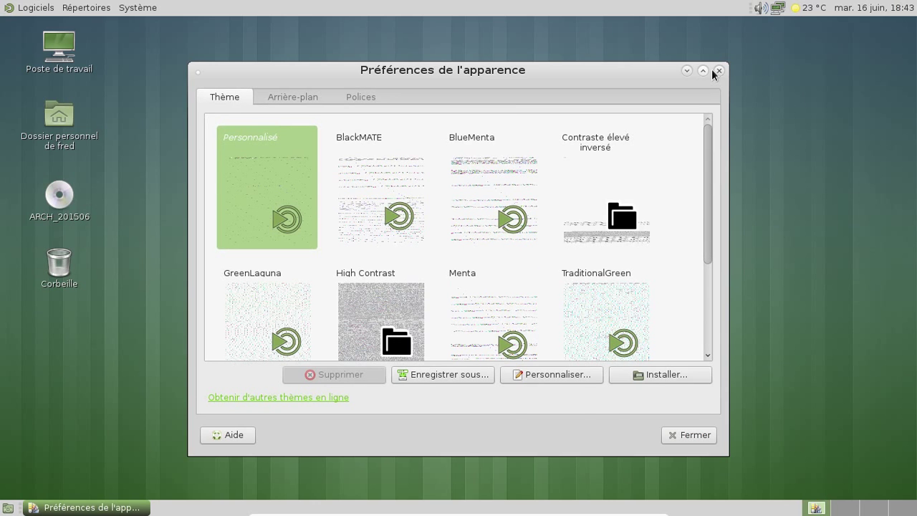
left_click(710, 70)
left_click(886, 30)
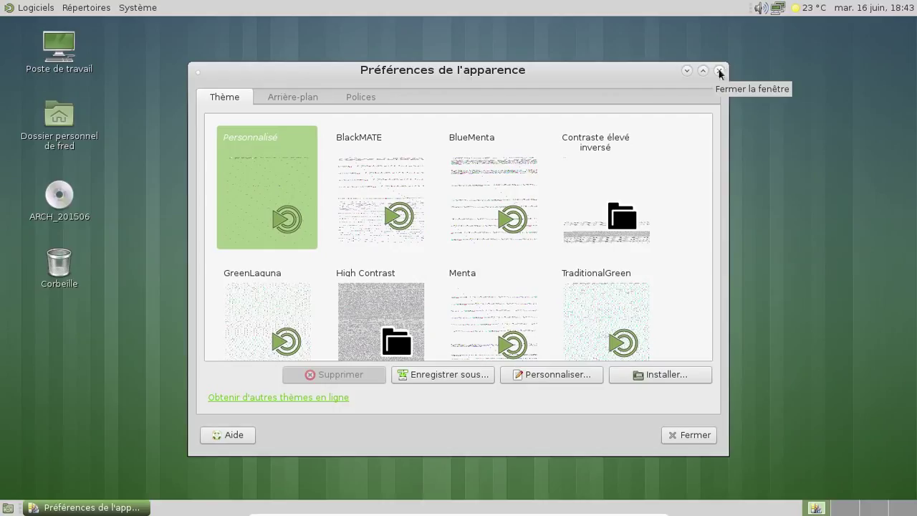
left_click(717, 70)
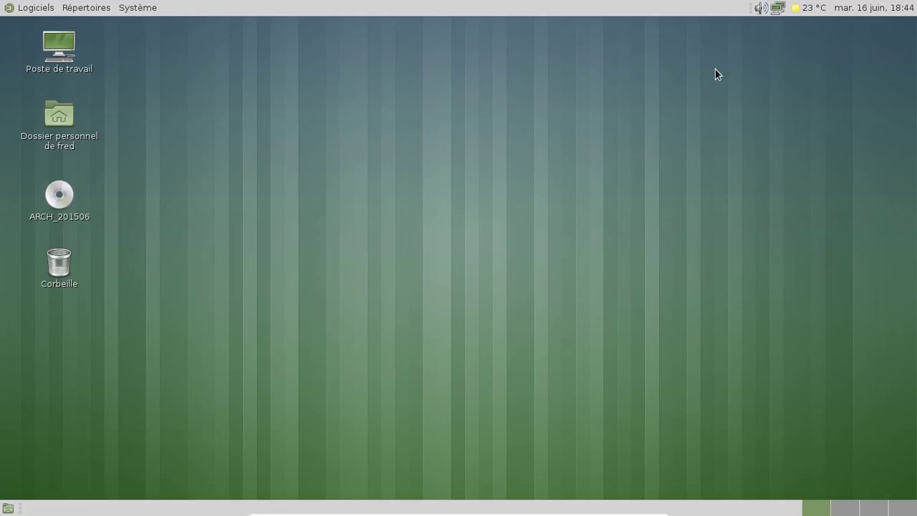
Step: Examine the desktop's application categories, places and system entries, and view the information about MATE
left_click(34, 8)
mouse_move(34, 25)
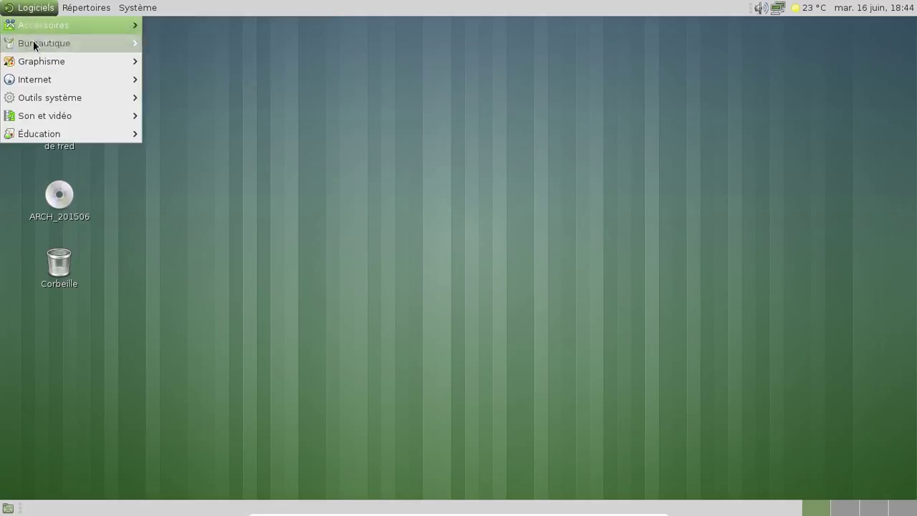
mouse_move(34, 45)
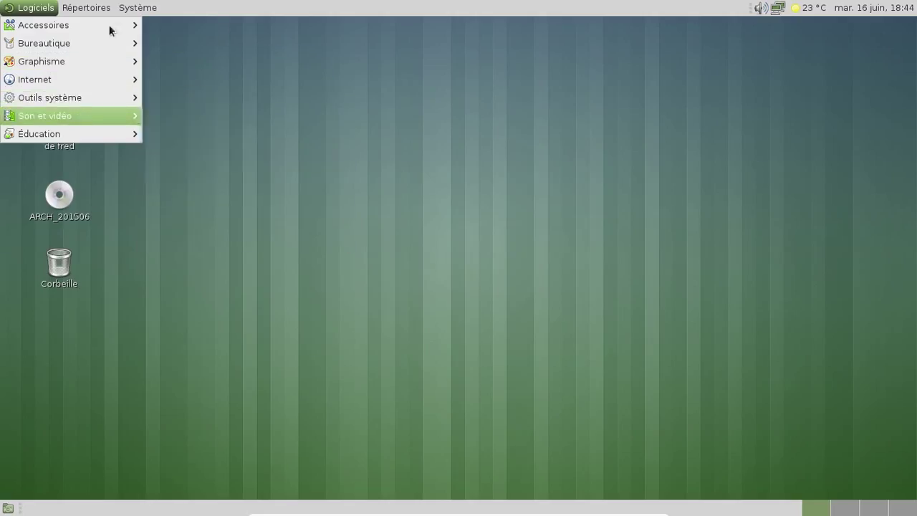
mouse_move(86, 8)
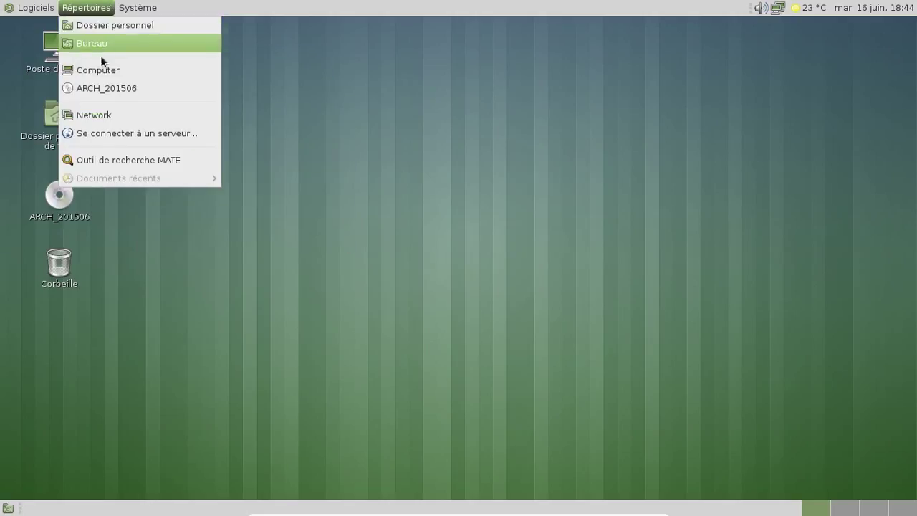
mouse_move(137, 8)
mouse_move(148, 26)
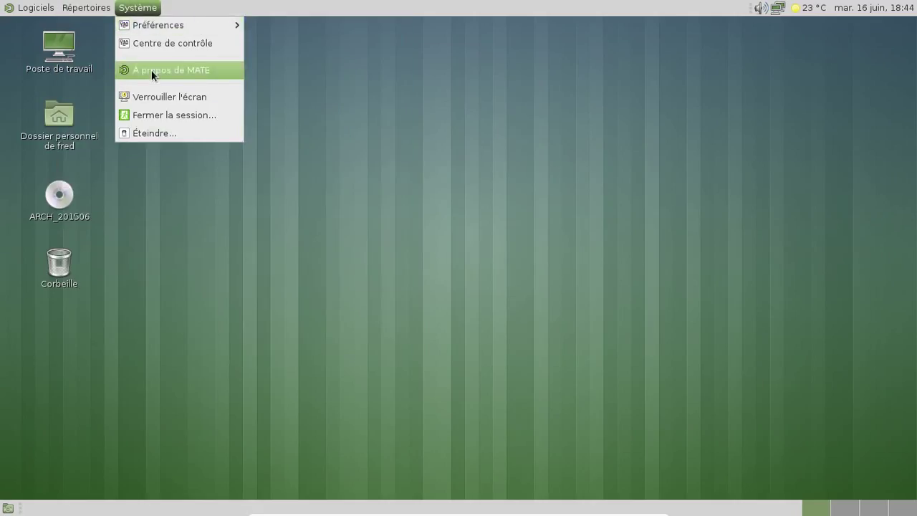
left_click(151, 70)
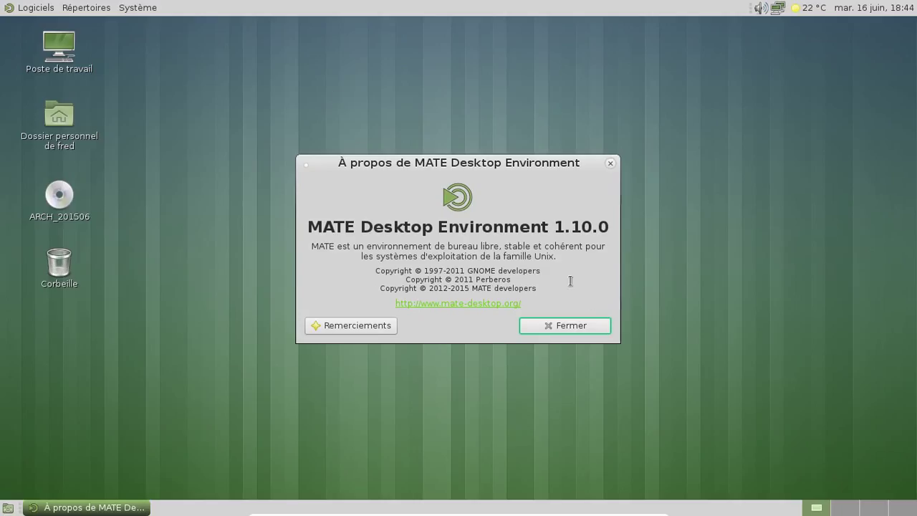
left_click(565, 323)
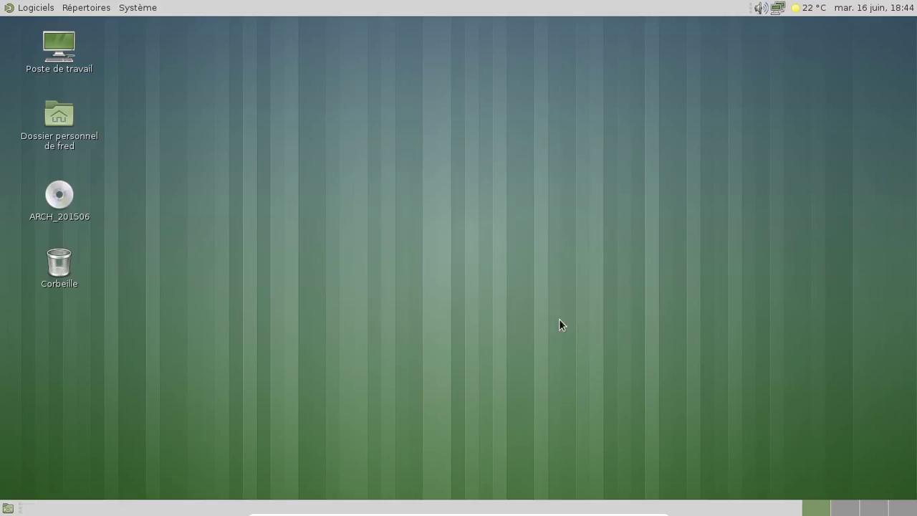
Step: Open a MATE Terminal window and reposition it on the desktop
left_click(31, 8)
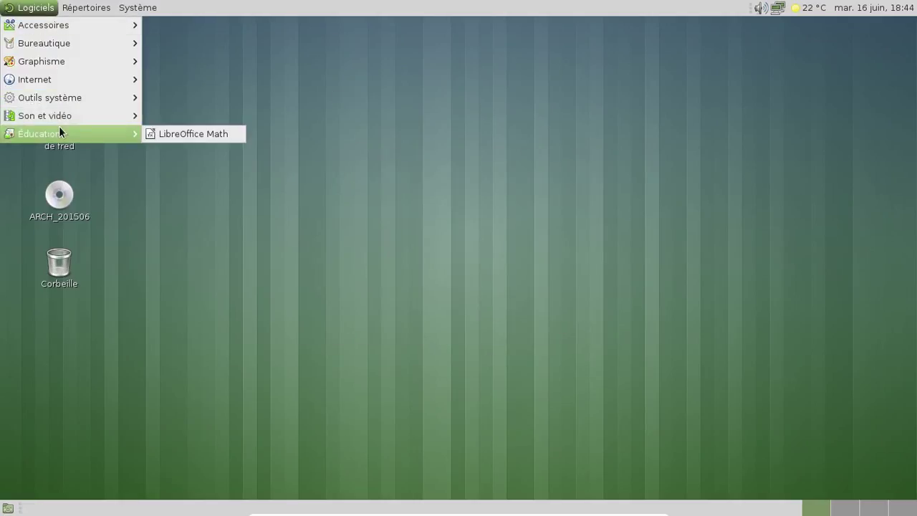
mouse_move(61, 79)
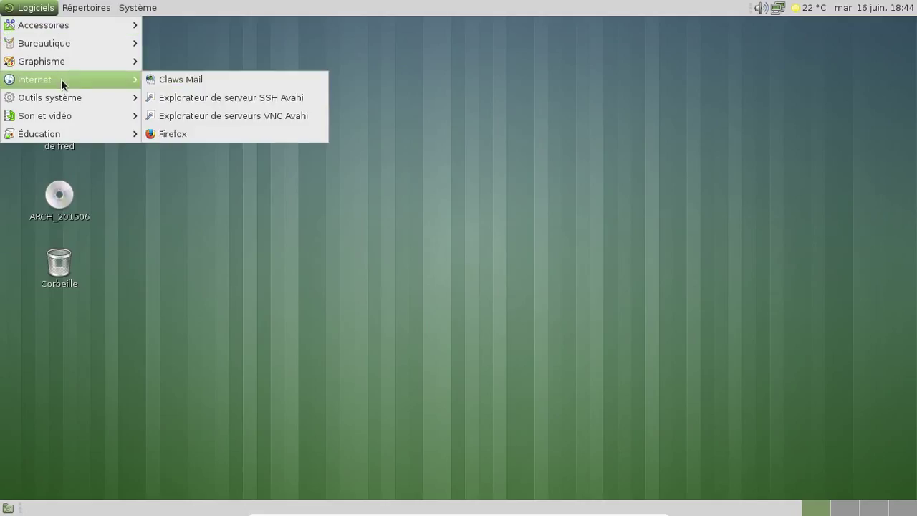
mouse_move(90, 99)
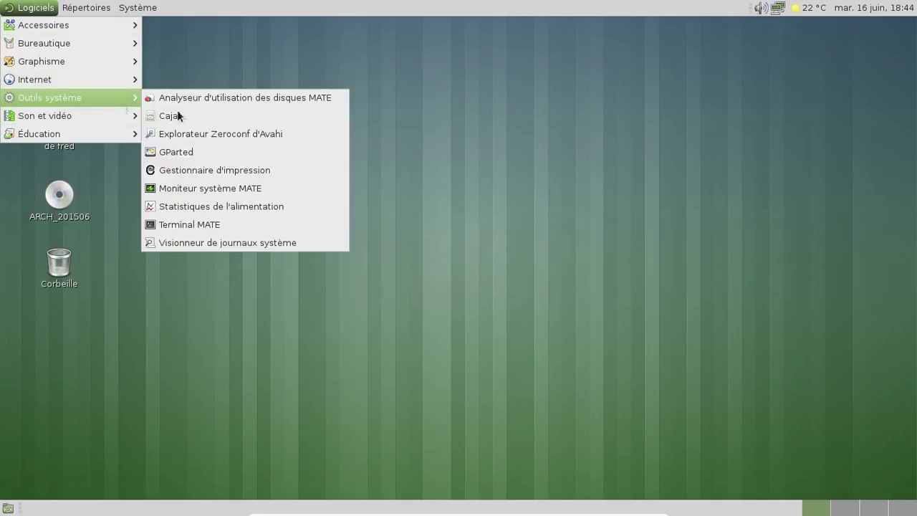
left_click(212, 224)
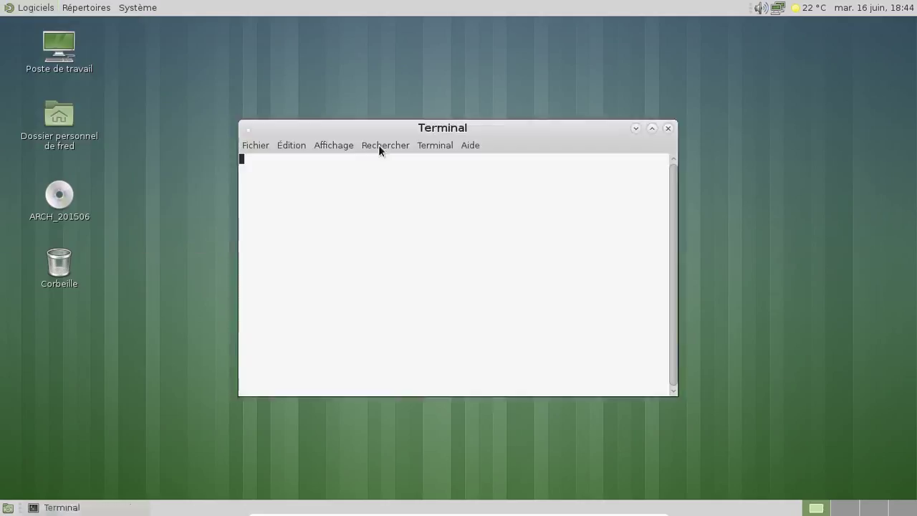
left_click_drag(396, 127, 466, 105)
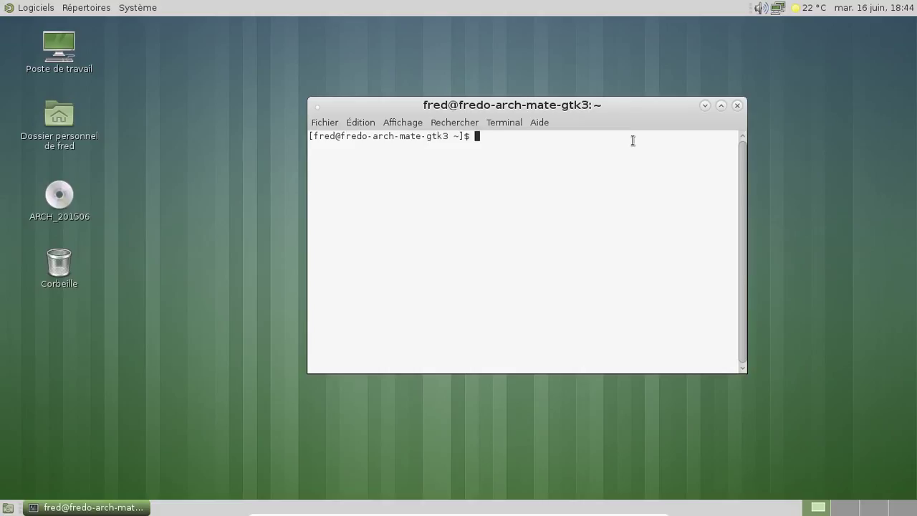
Step: Search the packages with "yaourt -Ss mate | grep gtk3" and review the resulting list
type("yaourt -Ss mate")
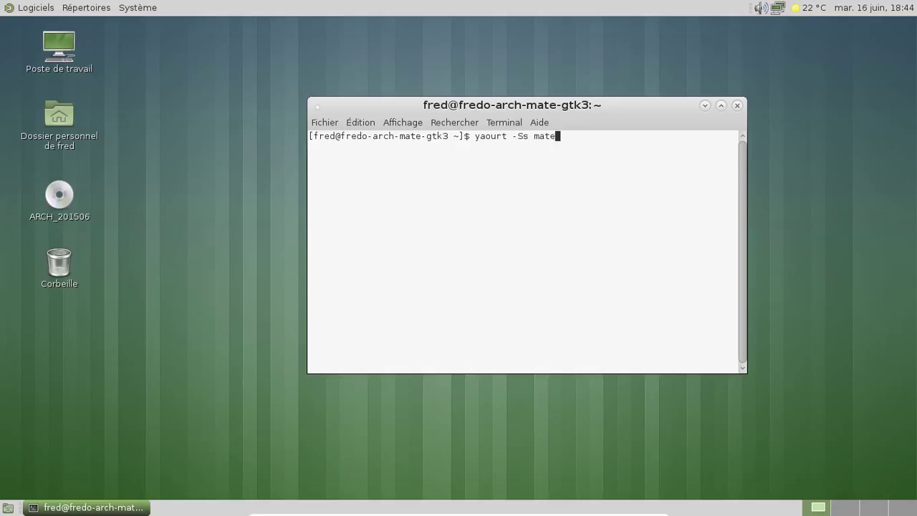
type("-")
type("| g")
key("BackSpace")
key("BackSpace")
key("BackSpace")
key("BackSpace")
key("BackSpace")
key("BackSpace")
type("e | grep gtk3")
key("Return")
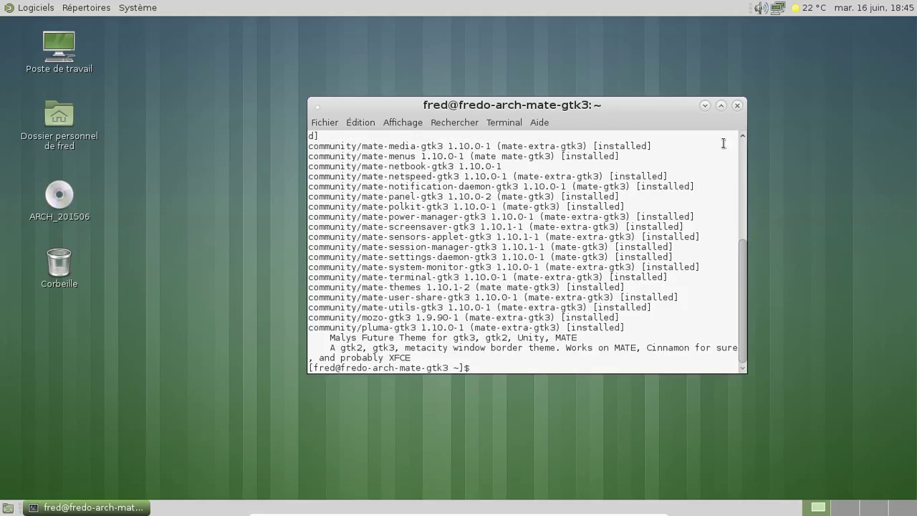
scroll(676, 272, "up", 6)
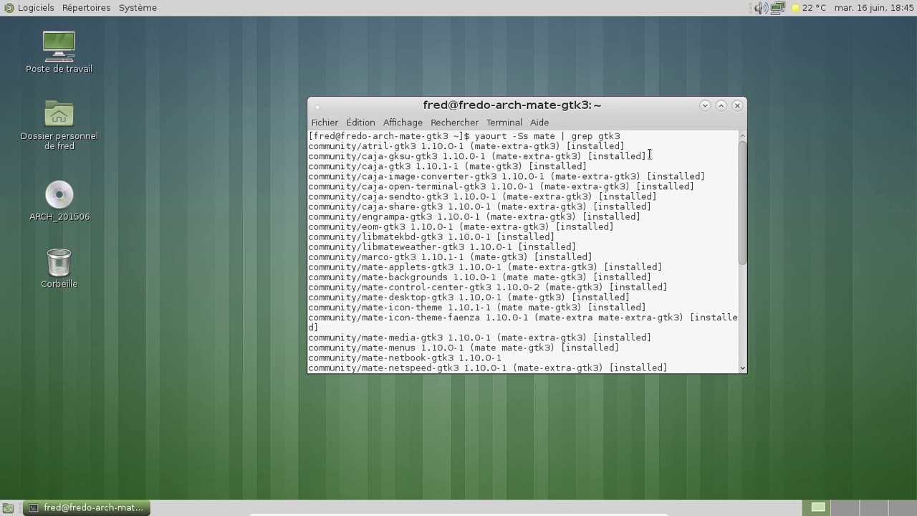
scroll(597, 225, "down", 6)
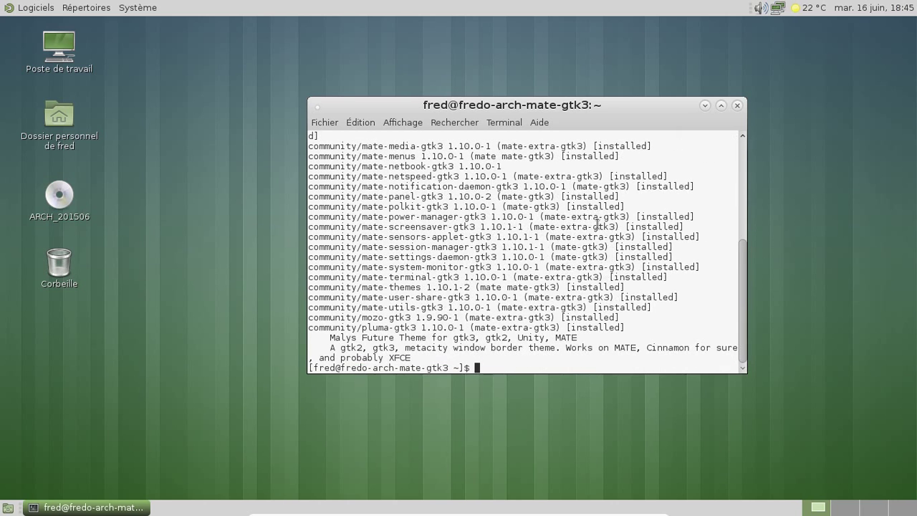
key("Up")
key("BackSpace")
key("BackSpace")
key("BackSpace")
key("BackSpace")
key("BackSpace")
key("BackSpace")
key("BackSpace")
key("BackSpace")
key("BackSpace")
key("BackSpace")
key("BackSpace")
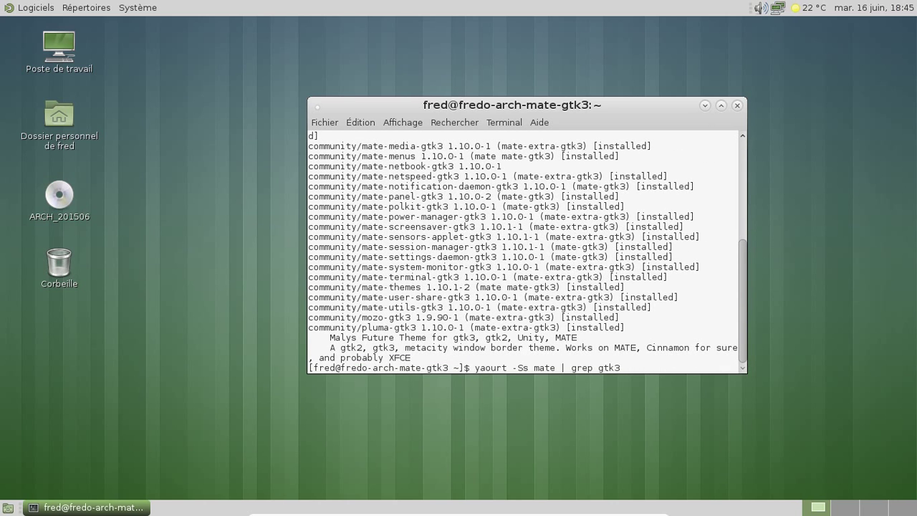
key("BackSpace")
key("BackSpace")
key("BackSpace")
key("BackSpace")
key("BackSpace")
key("BackSpace")
key("BackSpace")
key("BackSpace")
key("BackSpace")
key("BackSpace")
key("BackSpace")
key("BackSpace")
key("BackSpace")
key("BackSpace")
key("BackSpace")
key("BackSpace")
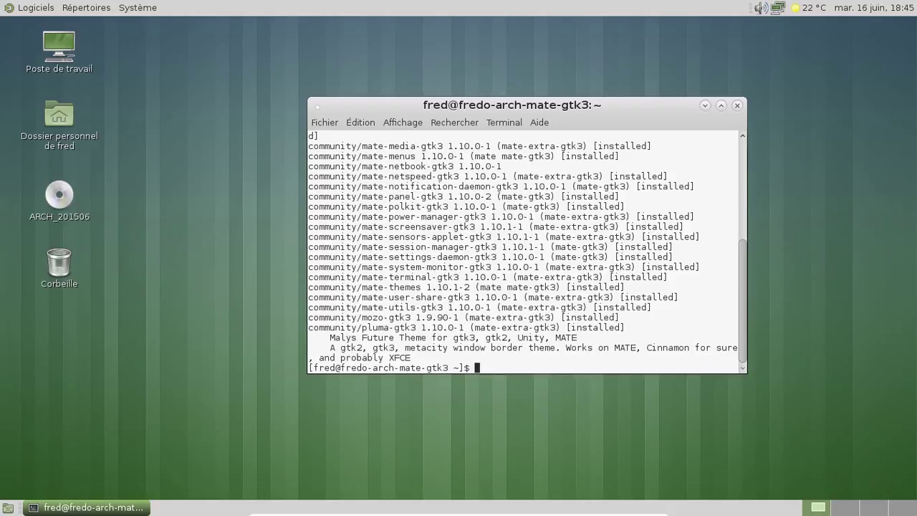
Step: End the terminal session with "exit" and open the personal home folder from the desktop
type("exit")
key("Return")
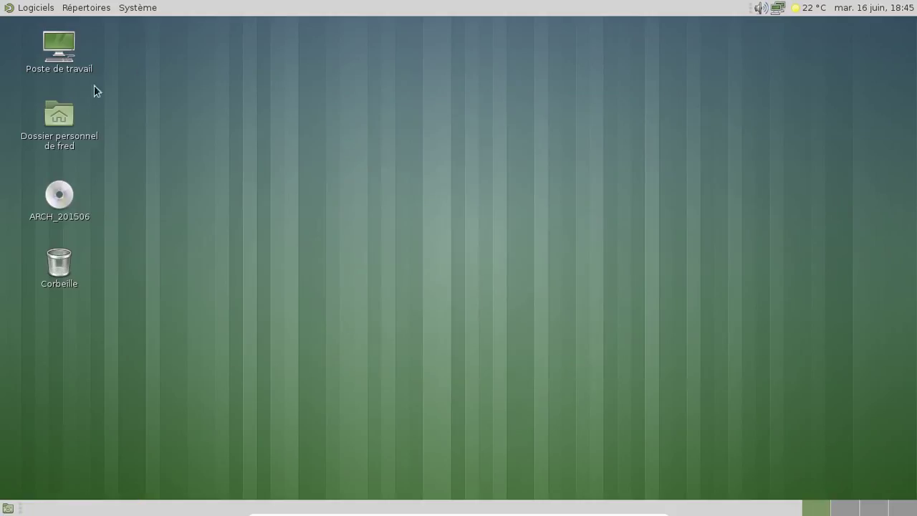
left_click(51, 115)
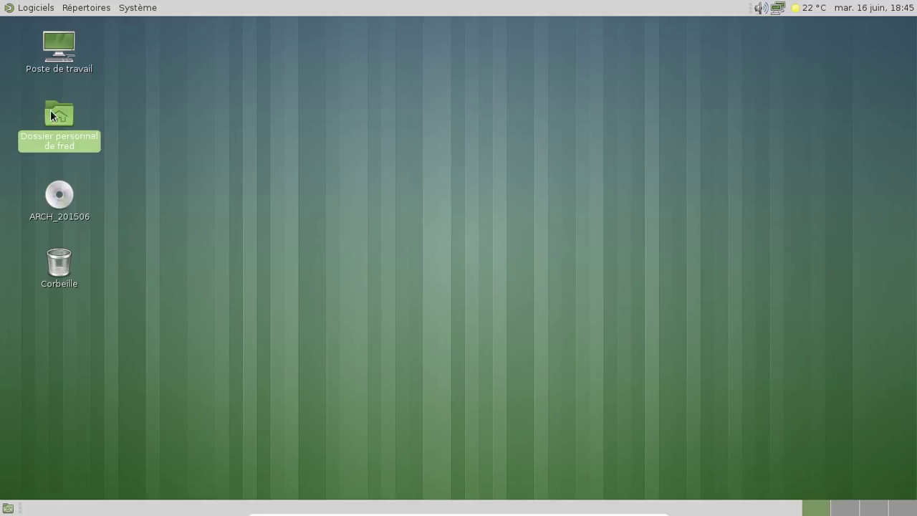
double_click(51, 115)
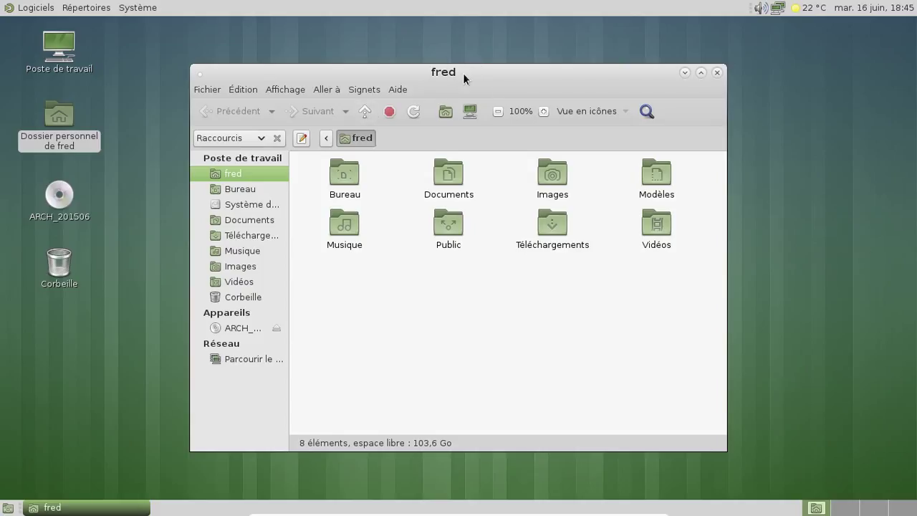
Step: Launch LibreOffice Writer to view its empty document, and close both Writer and the home folder window
left_click(10, 9)
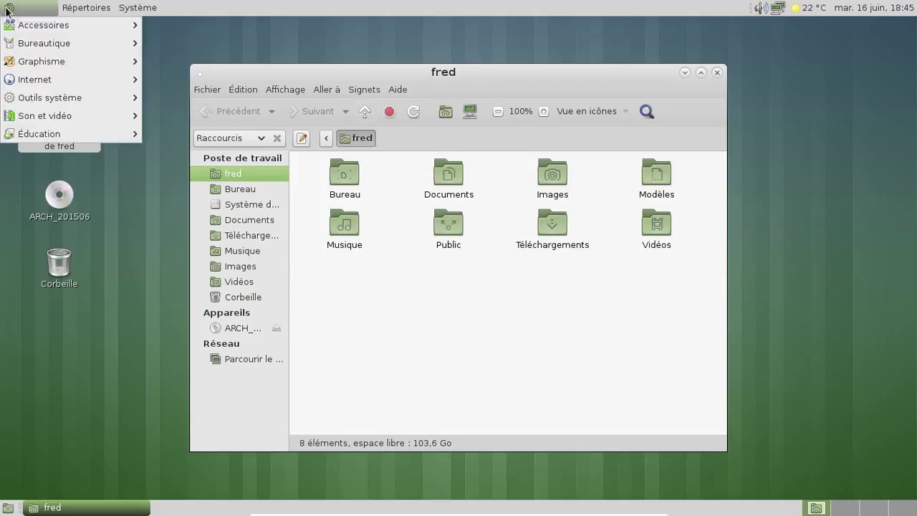
mouse_move(85, 43)
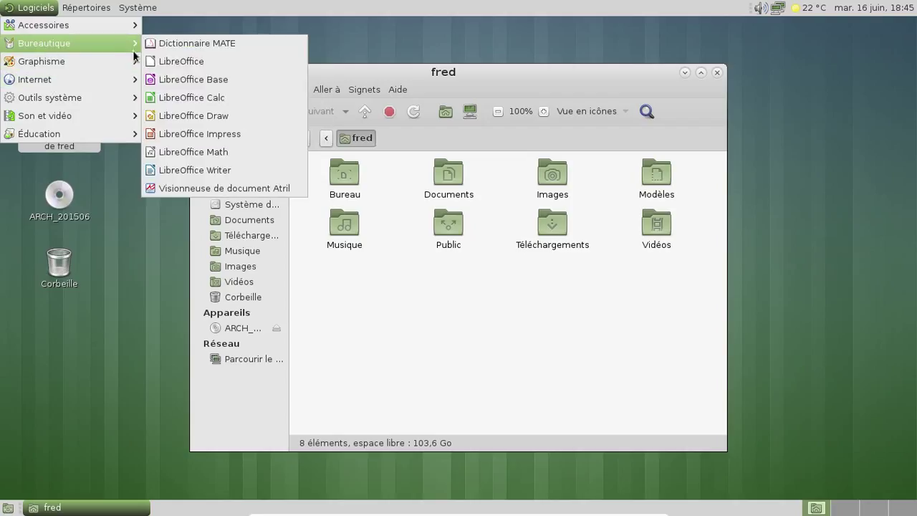
left_click(210, 160)
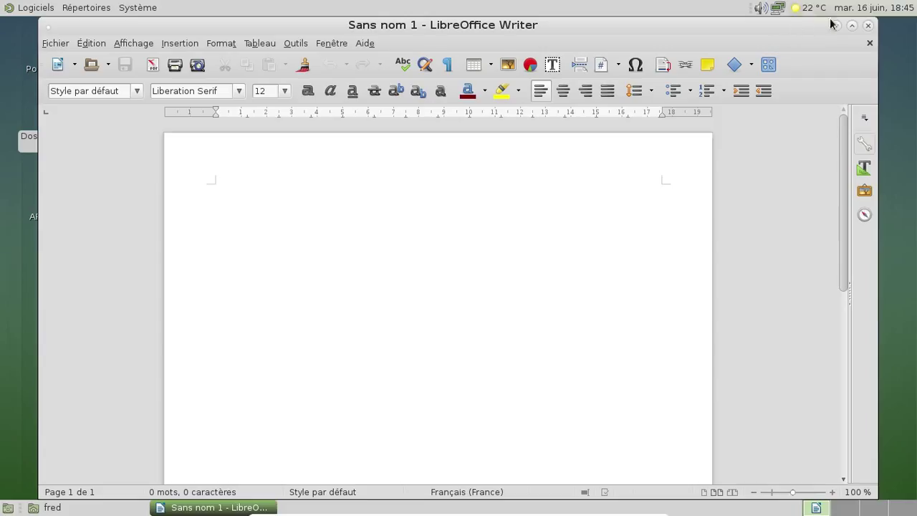
left_click(869, 25)
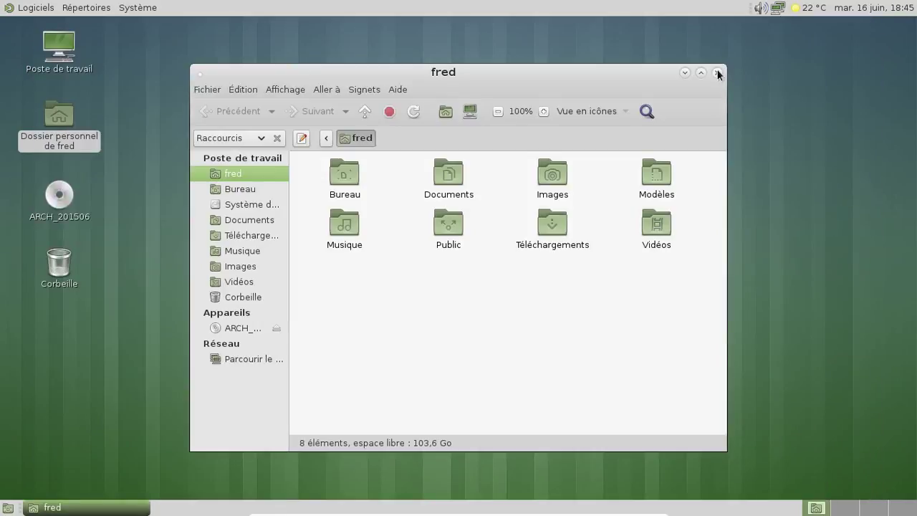
left_click(717, 73)
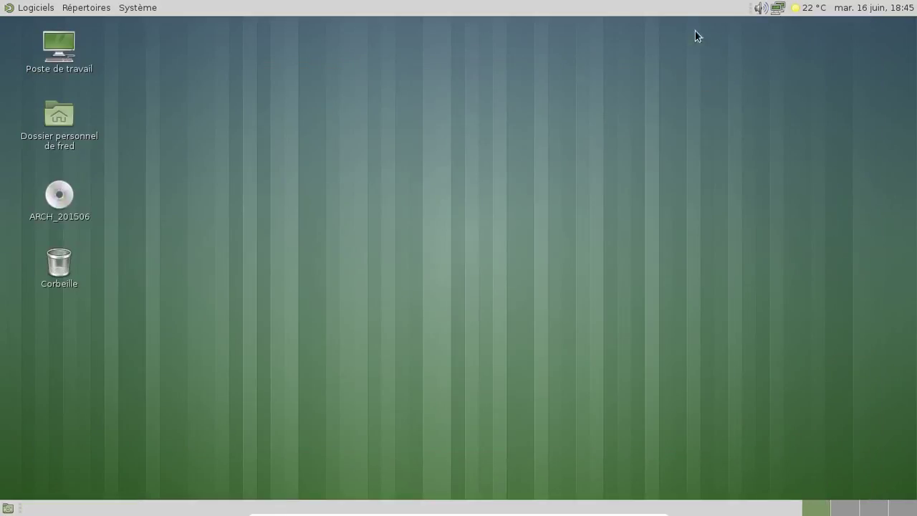
Step: Open the sound preferences, set the sound theme to Default, and close the dialog
left_click(758, 8)
left_click(758, 7)
right_click(758, 7)
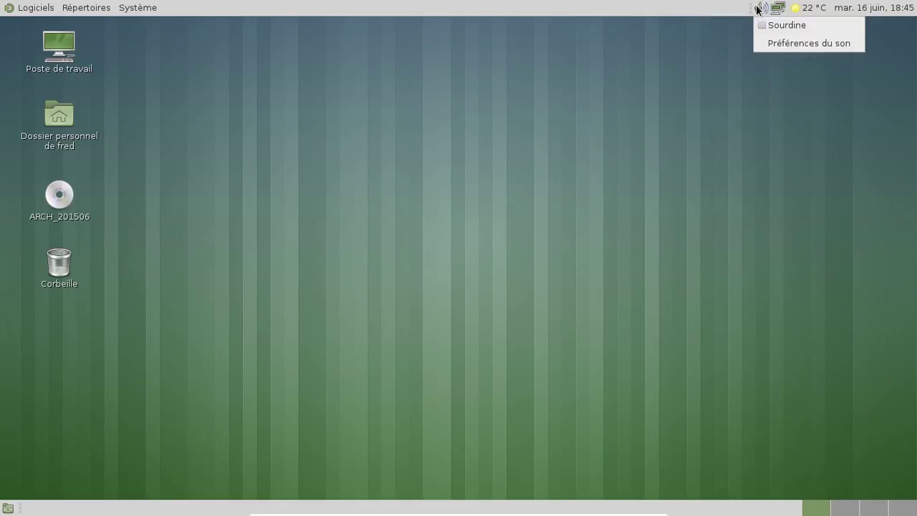
left_click(770, 43)
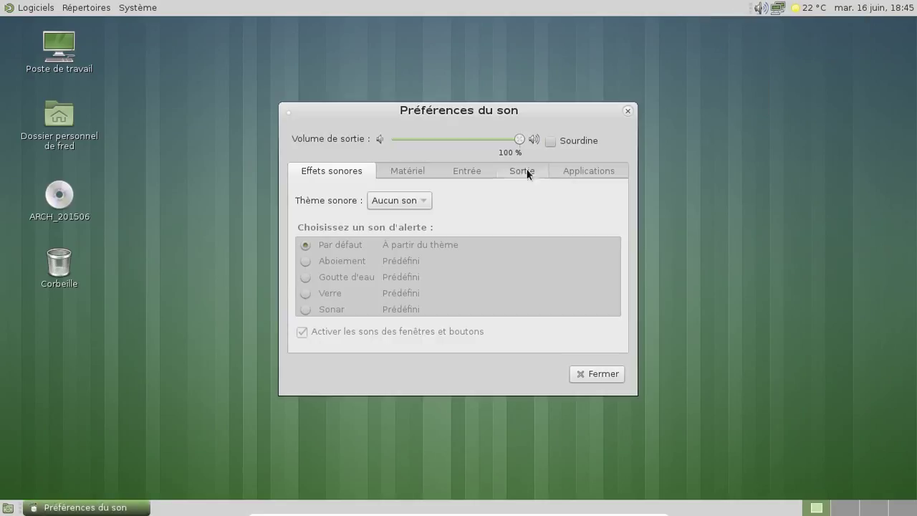
left_click(423, 202)
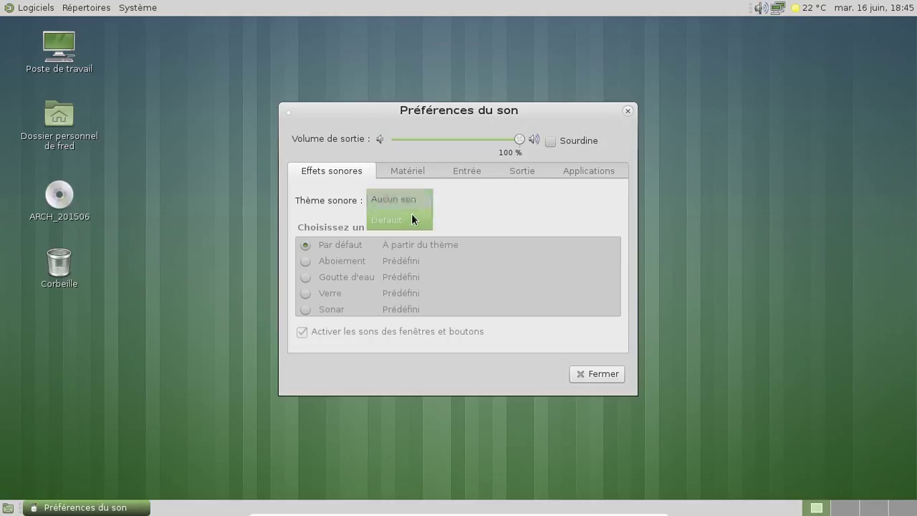
left_click(411, 213)
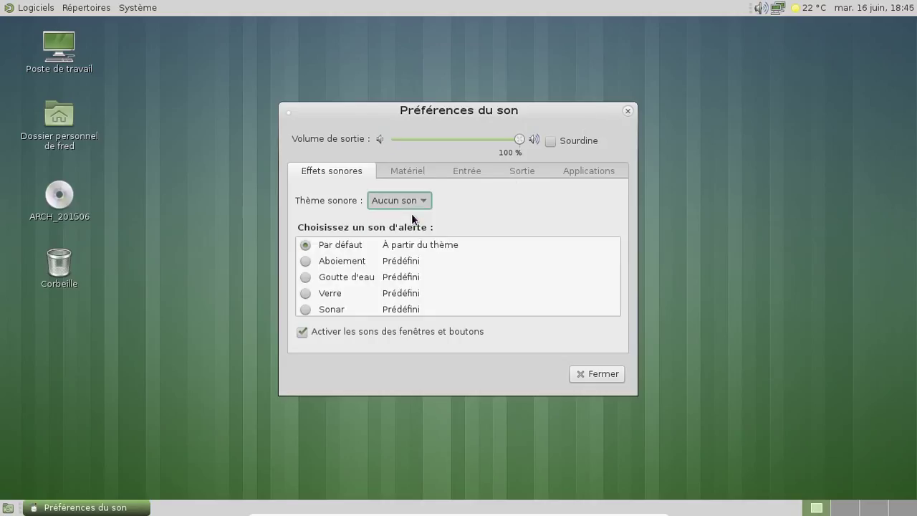
left_click(628, 113)
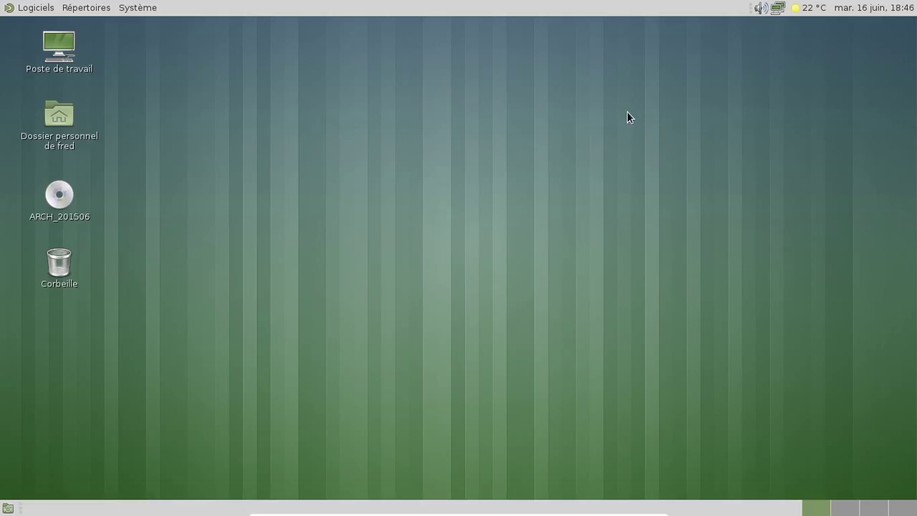
Step: View the clock's calendar and the contents of Poste de travail, closing each one
left_click(867, 12)
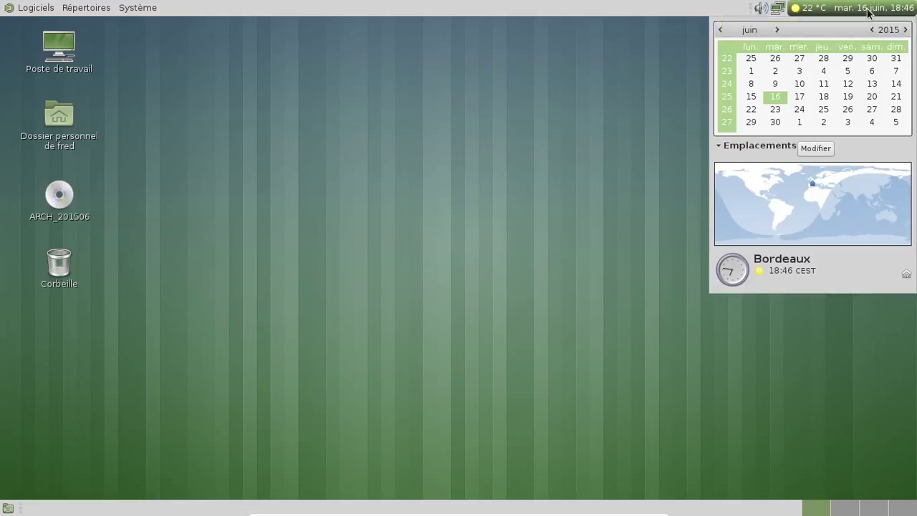
left_click(867, 10)
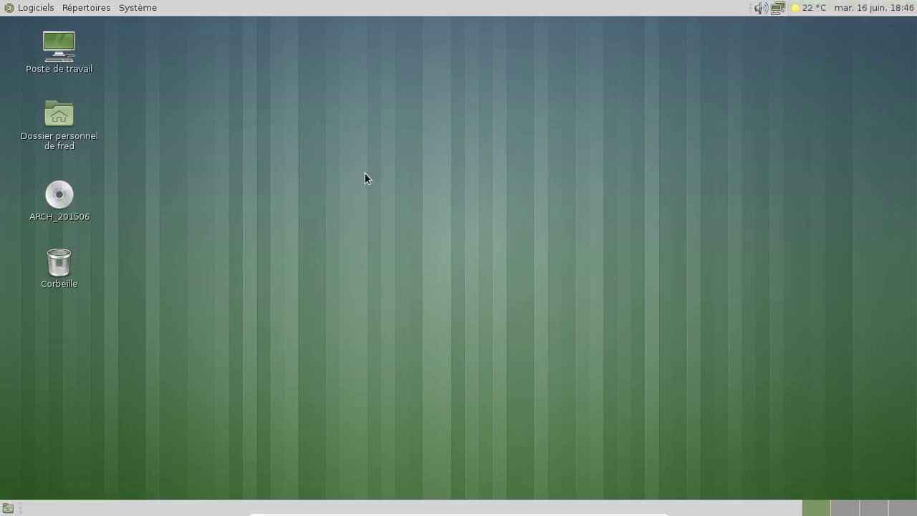
double_click(52, 61)
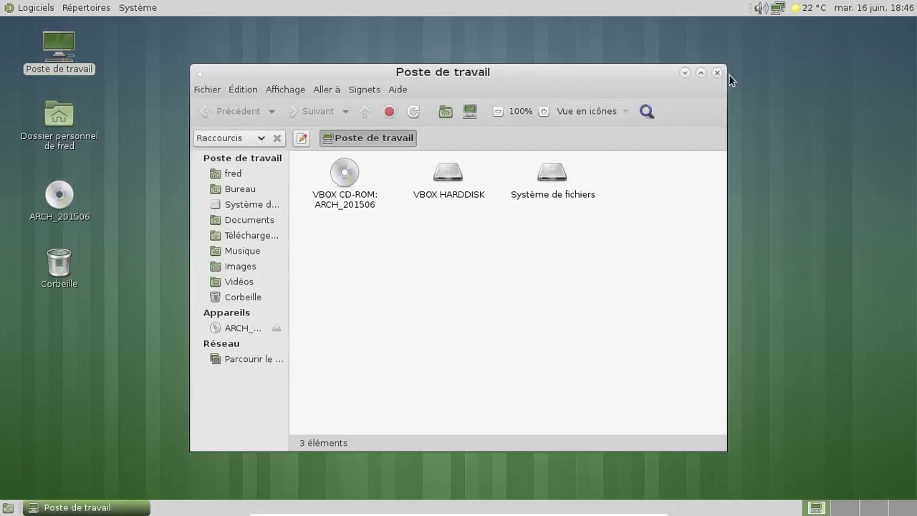
left_click(717, 72)
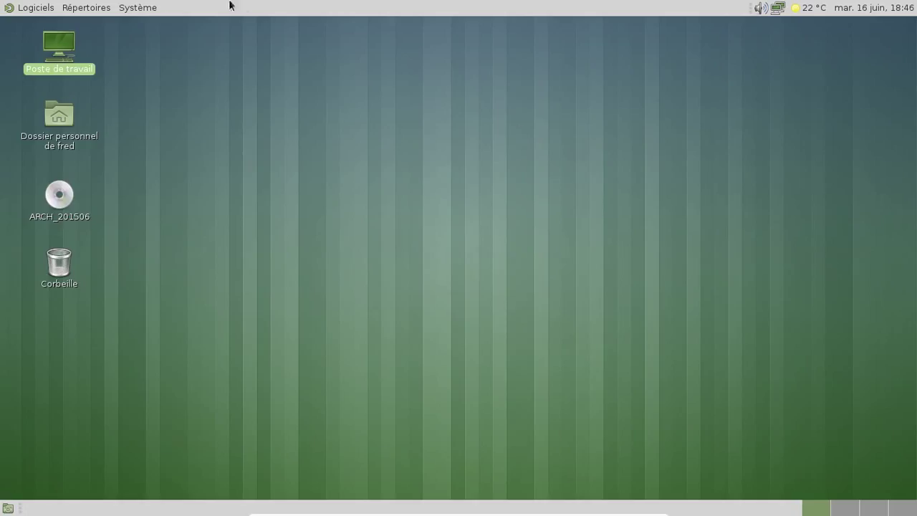
Step: Open the Centre de contrôle and move its window slightly higher on the desktop
left_click(138, 8)
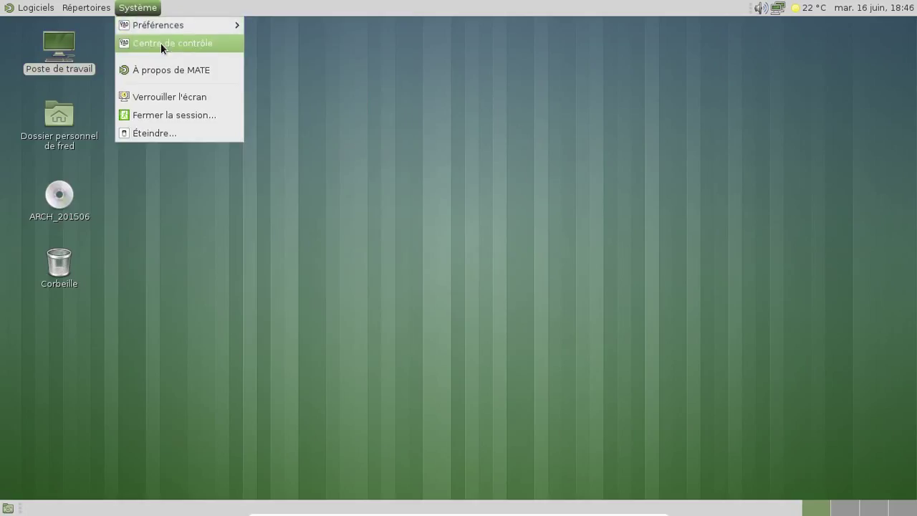
left_click(160, 43)
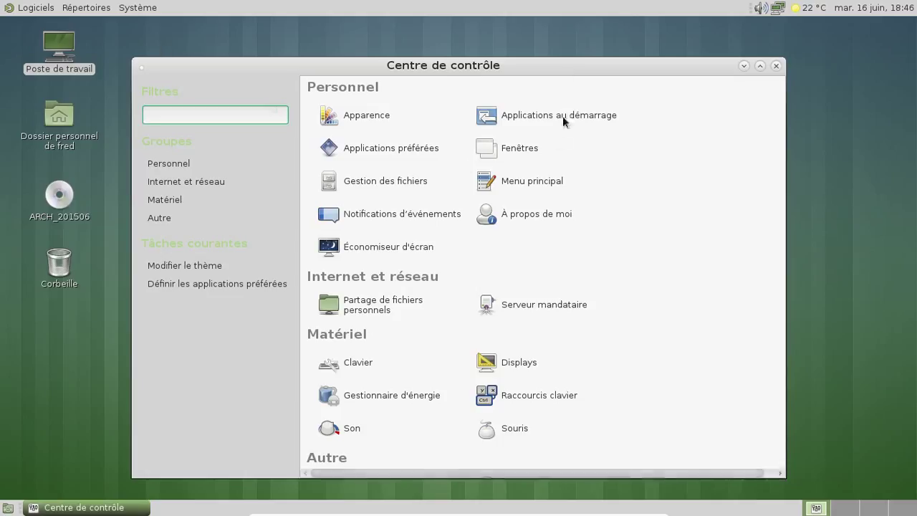
left_click_drag(554, 66, 574, 40)
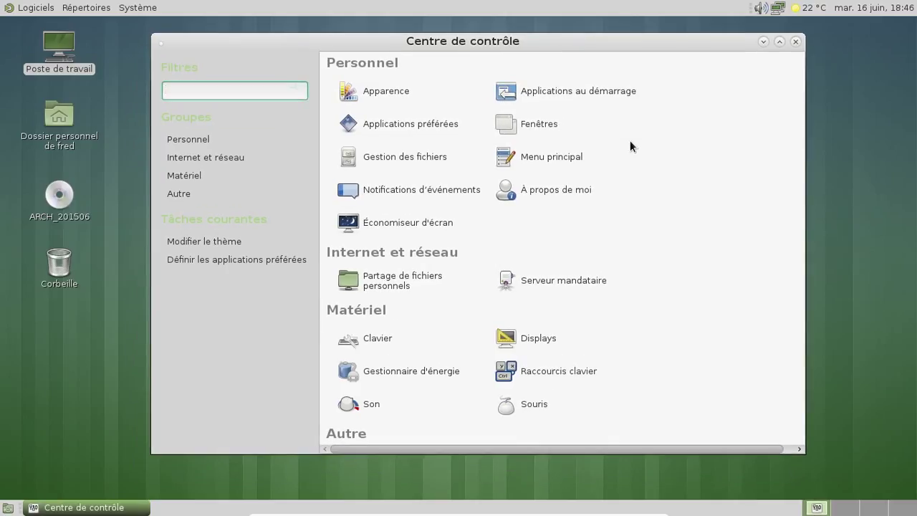
Step: Review the Sur secteur and Général settings of the power management preferences, and close them
left_click(428, 370)
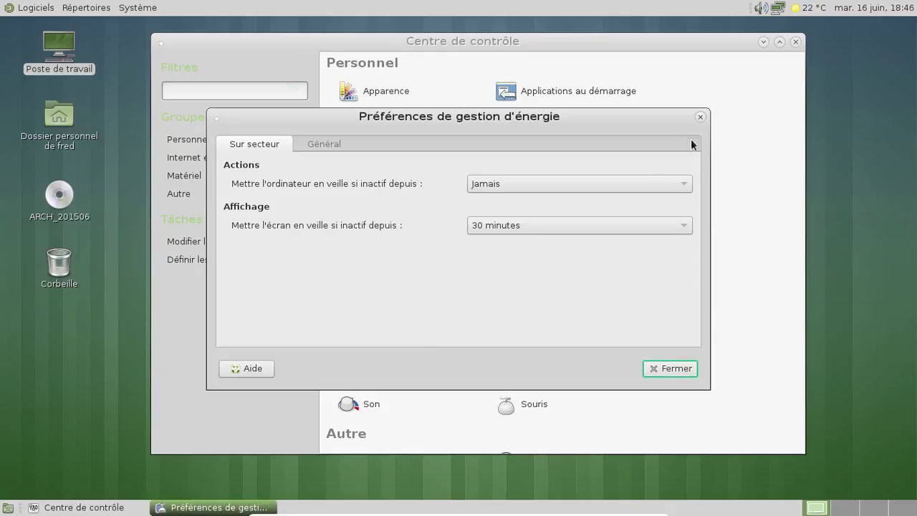
left_click(343, 144)
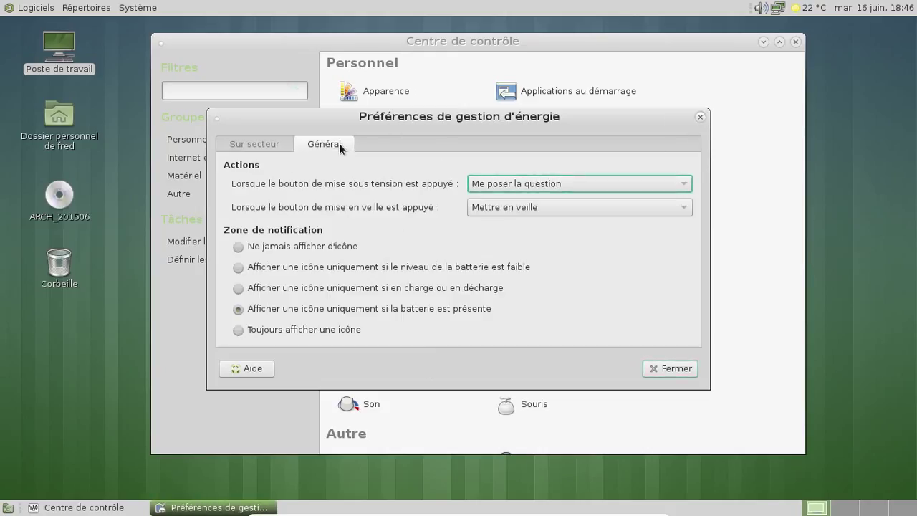
left_click(277, 144)
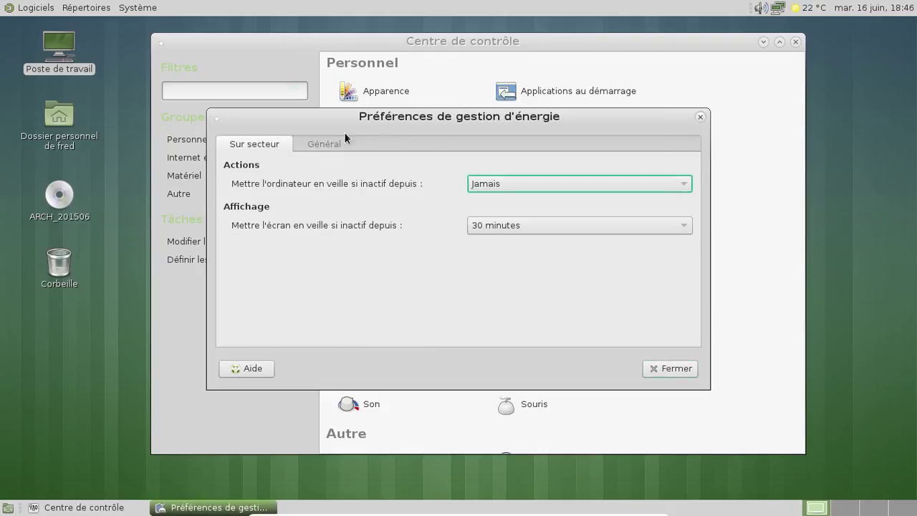
left_click(701, 117)
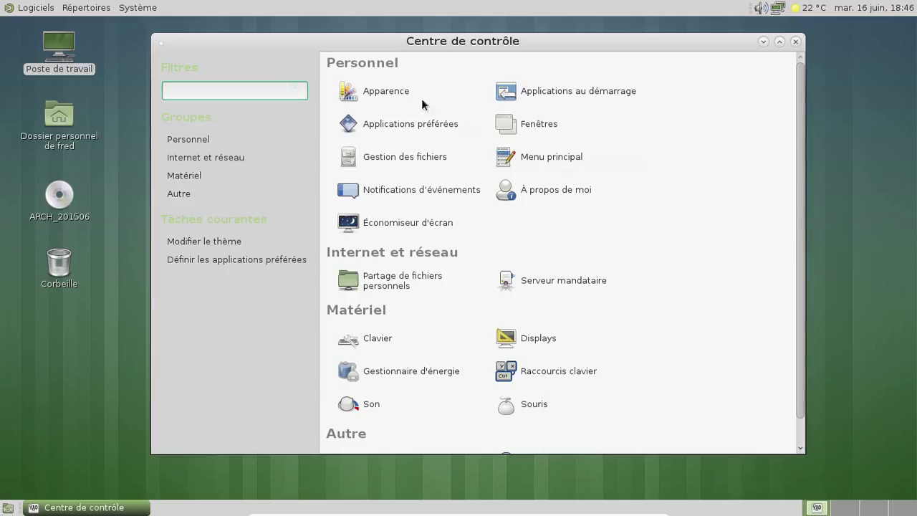
Step: Review the theme, font and background settings in the appearance preferences, and close them
left_click(390, 96)
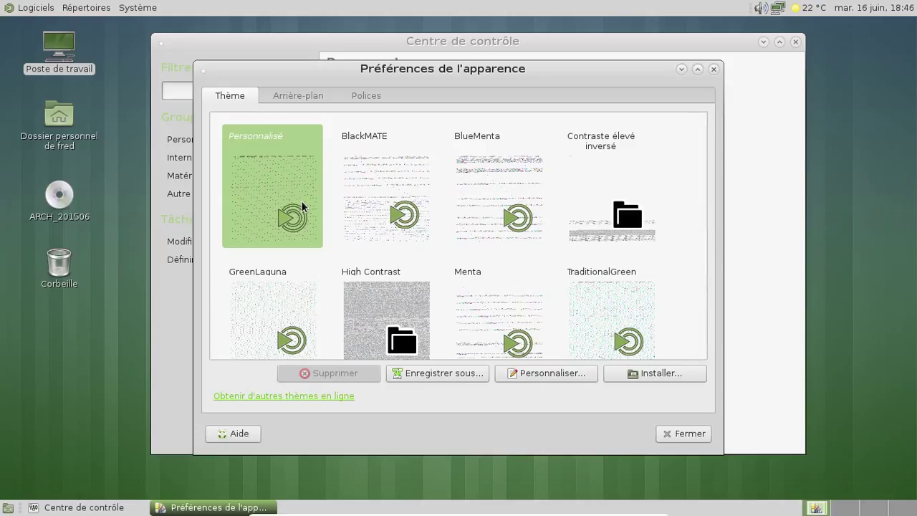
left_click(351, 96)
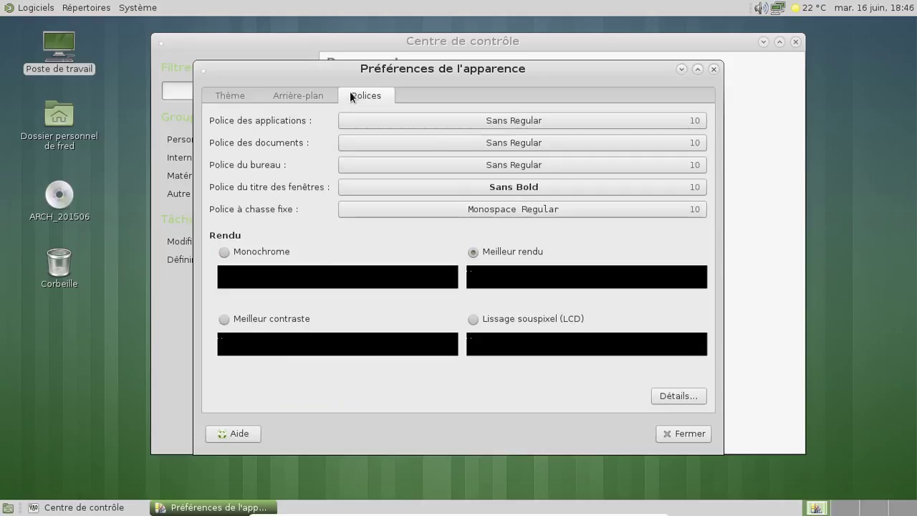
left_click(293, 96)
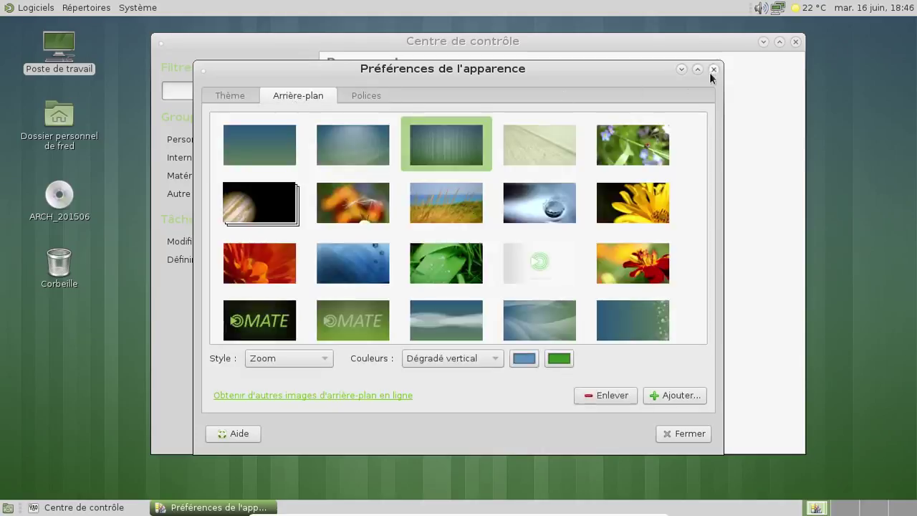
left_click(711, 71)
Step: Look through the graphics, office and accessory applications and launch the pluma text editor
left_click(54, 6)
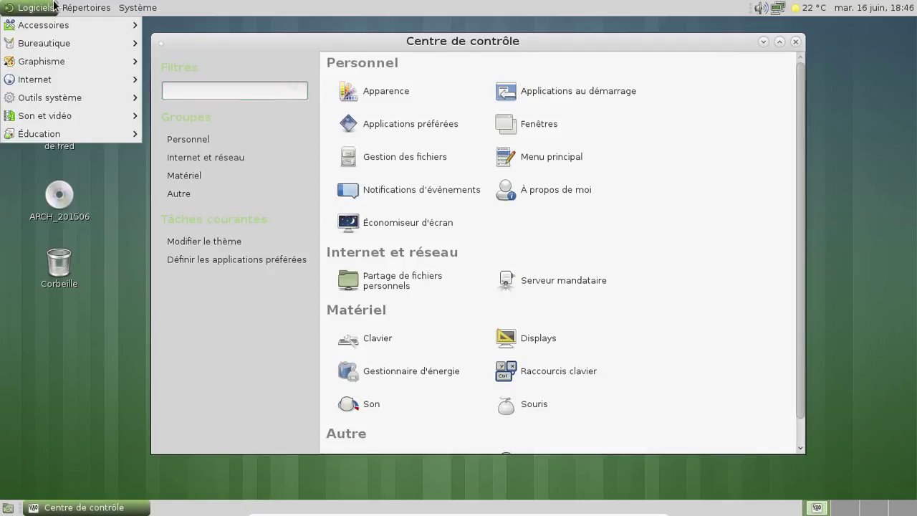
mouse_move(68, 61)
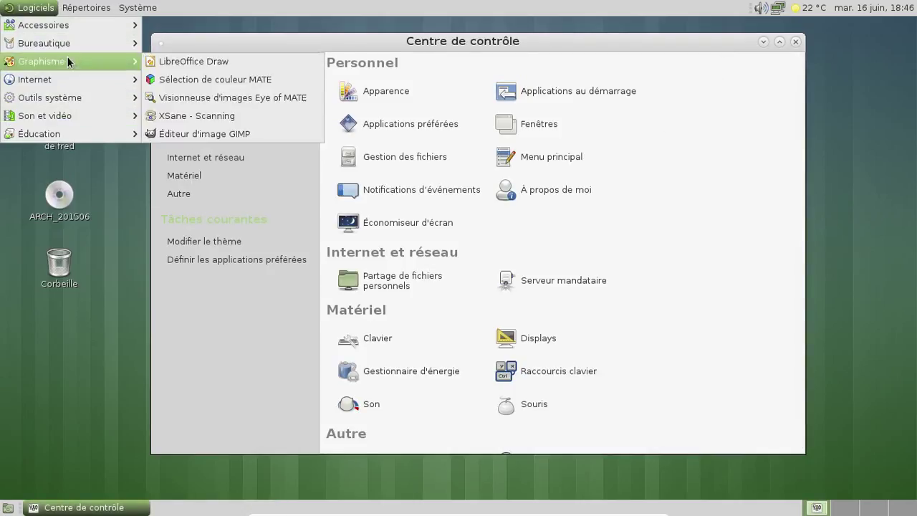
mouse_move(65, 44)
mouse_move(59, 26)
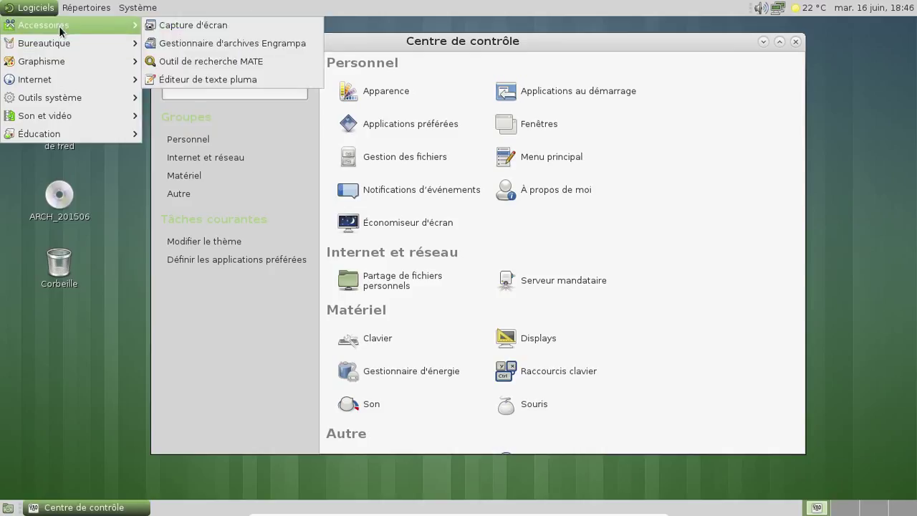
left_click(223, 79)
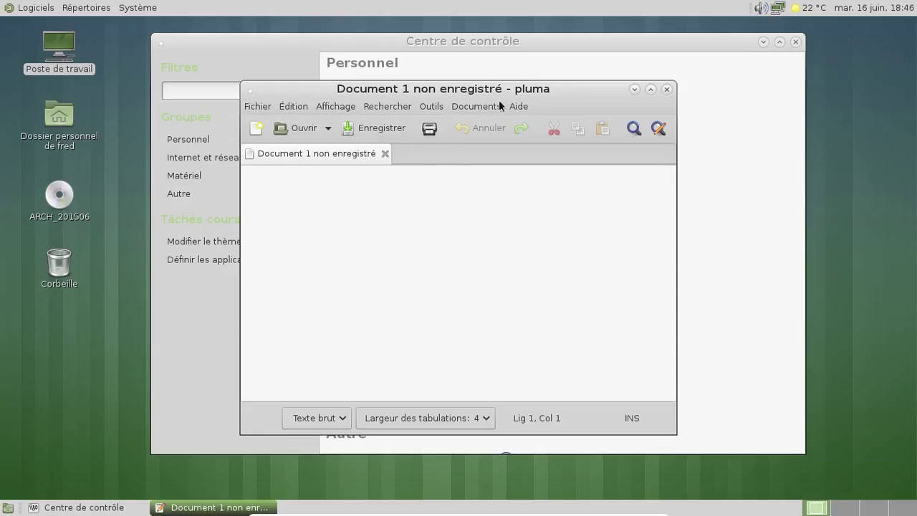
Step: View the information about Pluma, and close both its dialog and the text editor
left_click(517, 106)
left_click(534, 146)
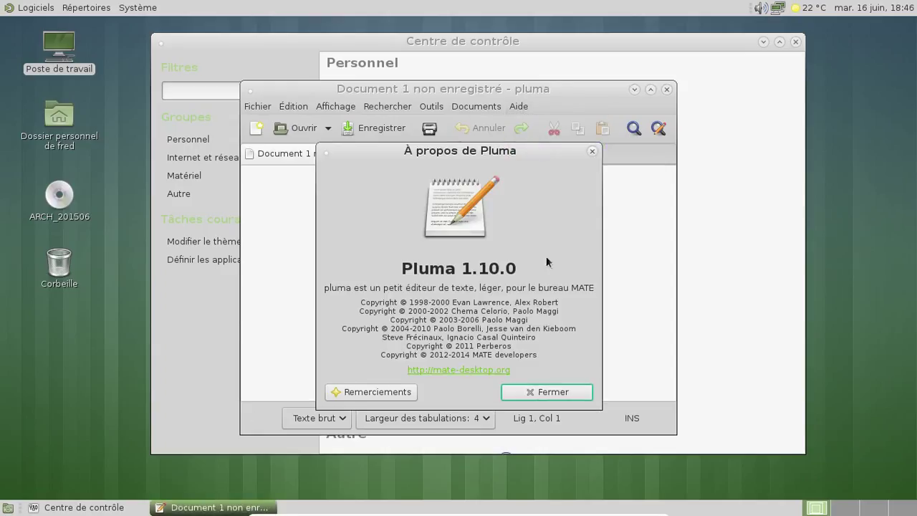
key("Escape")
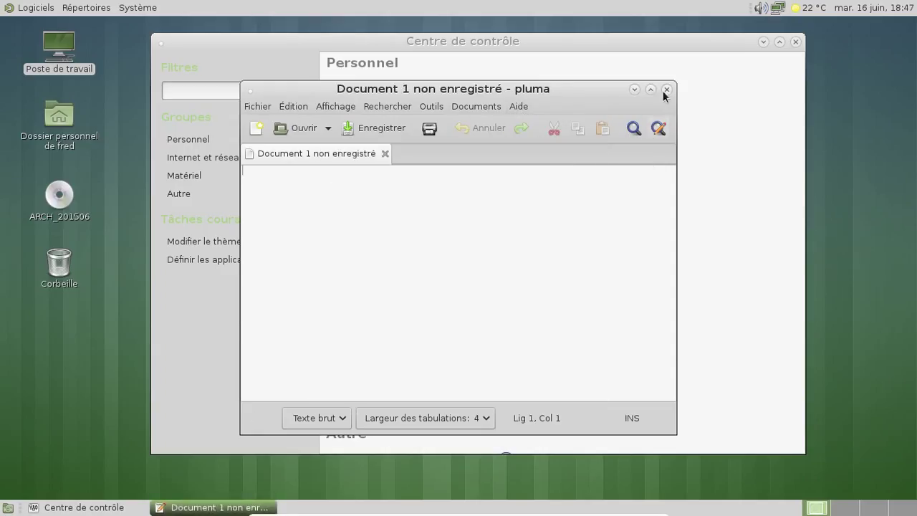
left_click(666, 89)
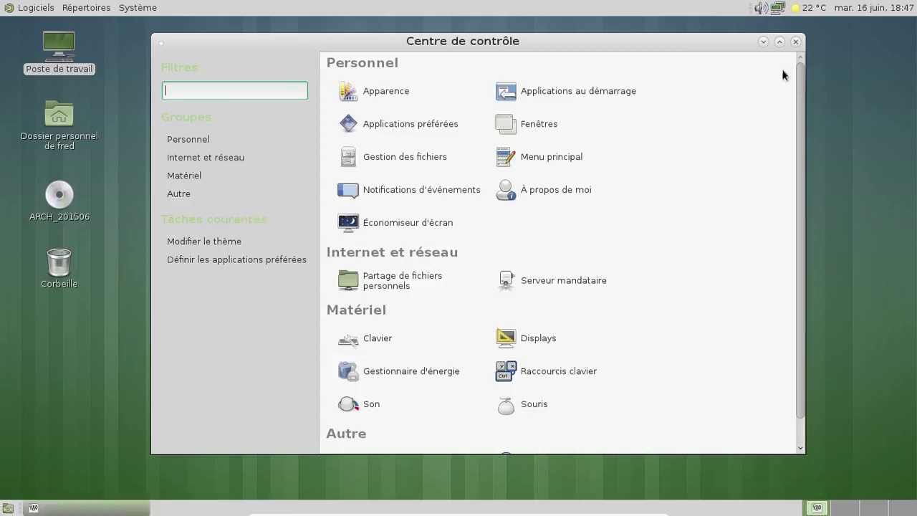
Step: Try the MATE flottant, GNOME flottants and Dossier d'images screensaver themes, select Cosmos, and close the preferences and control center
left_click(441, 222)
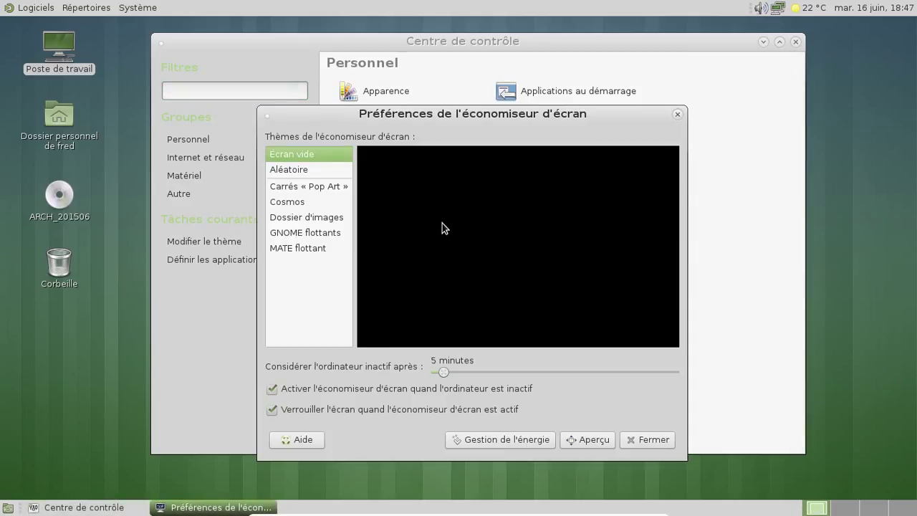
left_click(336, 247)
left_click(329, 229)
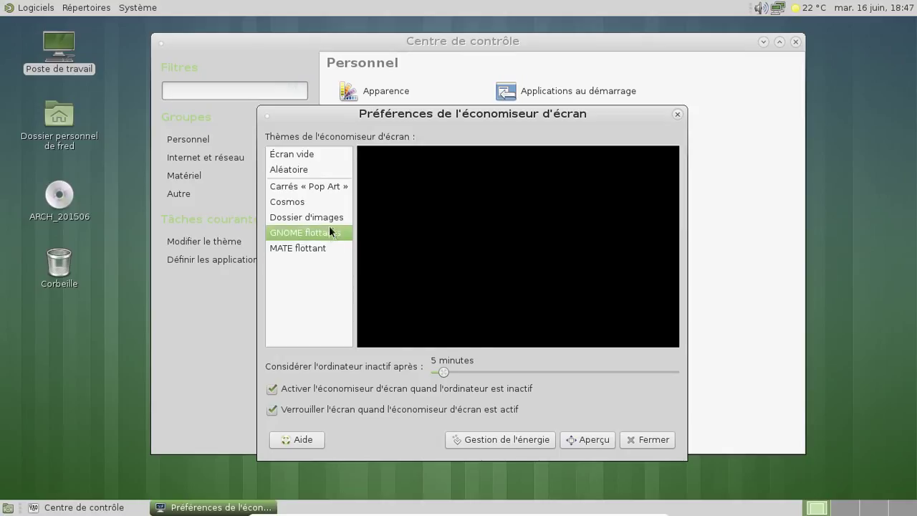
left_click(327, 219)
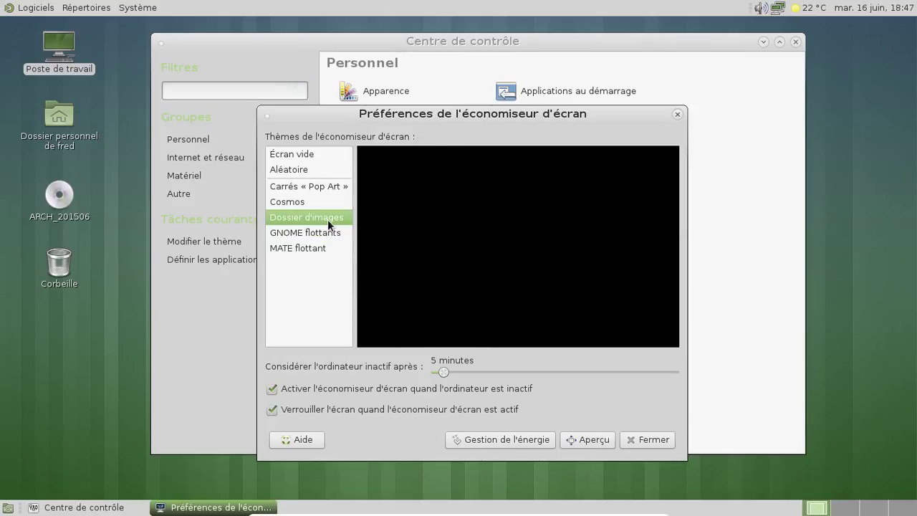
left_click(316, 205)
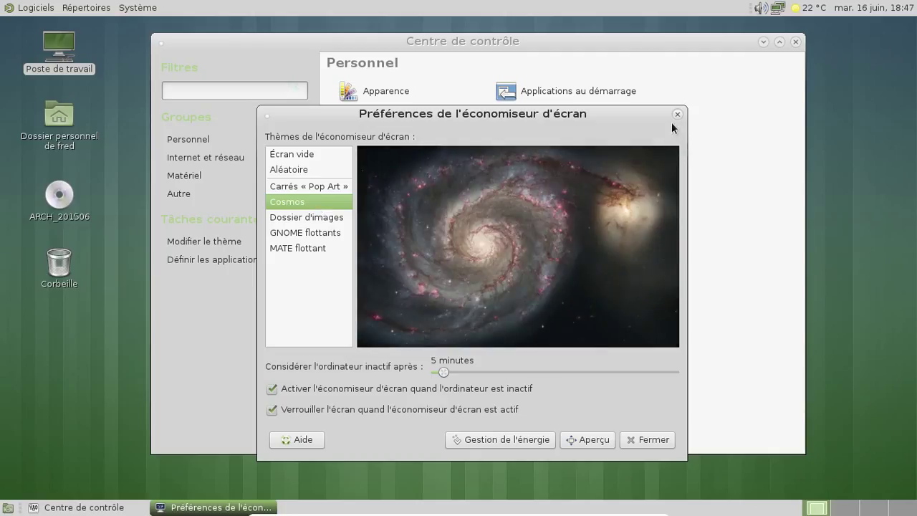
left_click(675, 115)
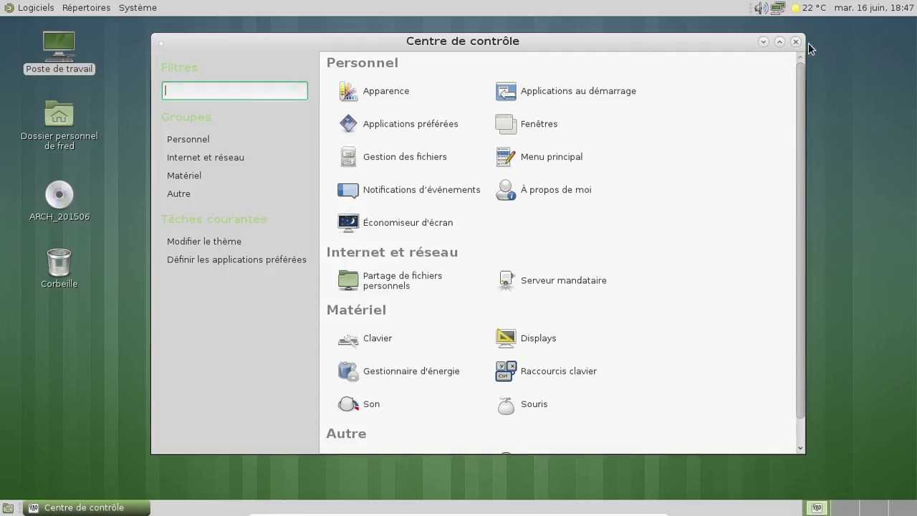
left_click(795, 42)
Step: Look through the office, system tools, graphics and accessory applications installed on the GTK3 desktop
left_click(29, 7)
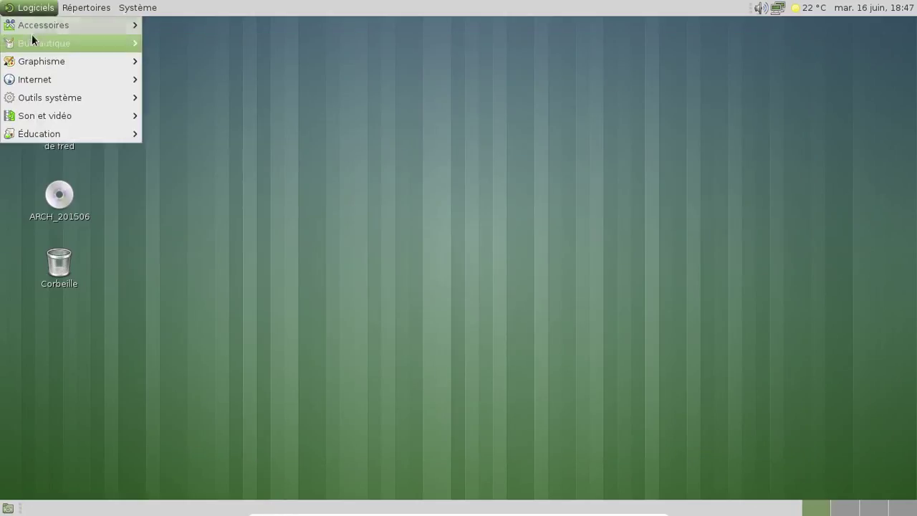
mouse_move(31, 41)
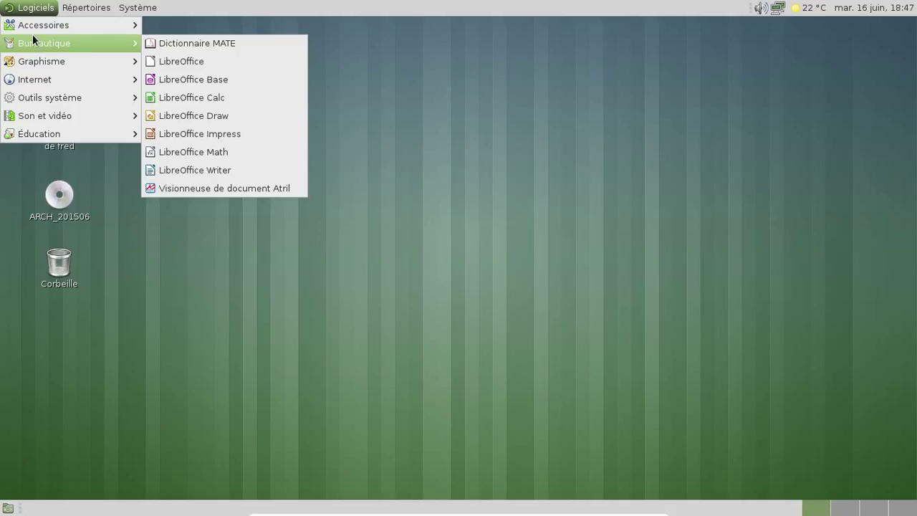
mouse_move(47, 94)
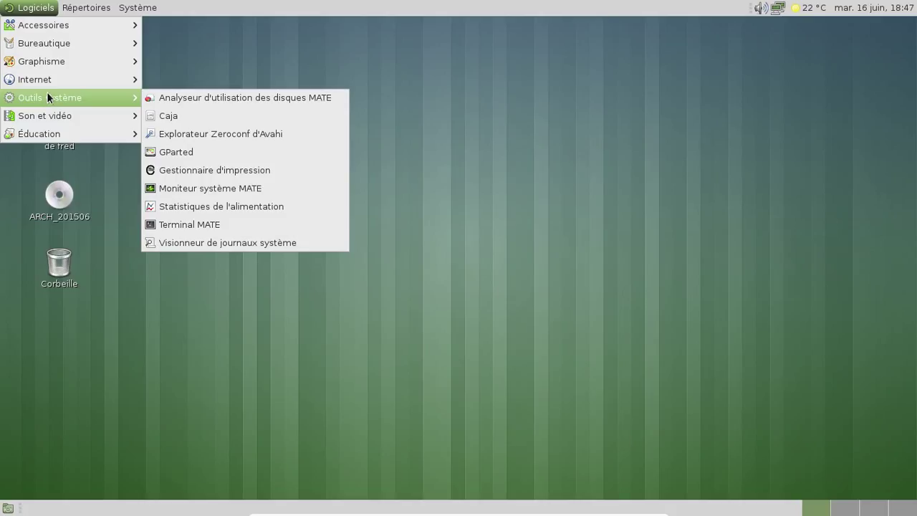
mouse_move(35, 63)
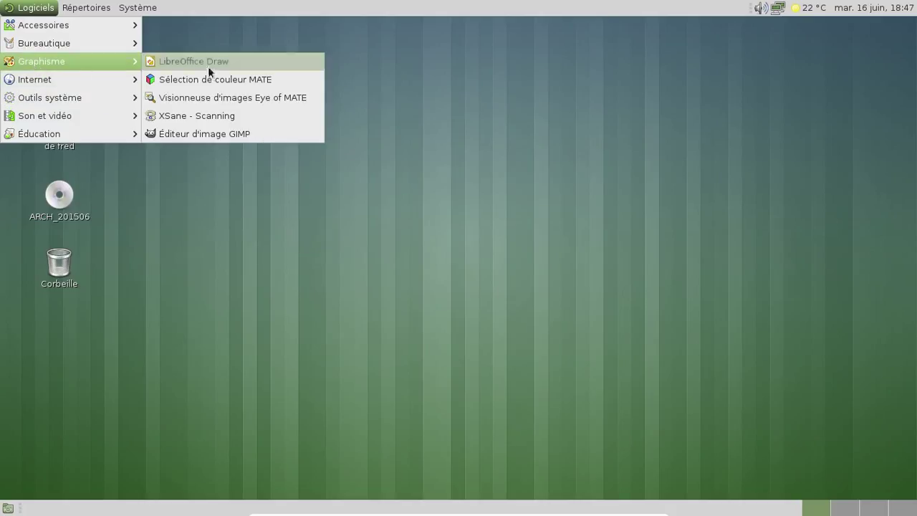
left_click(205, 133)
left_click(49, 8)
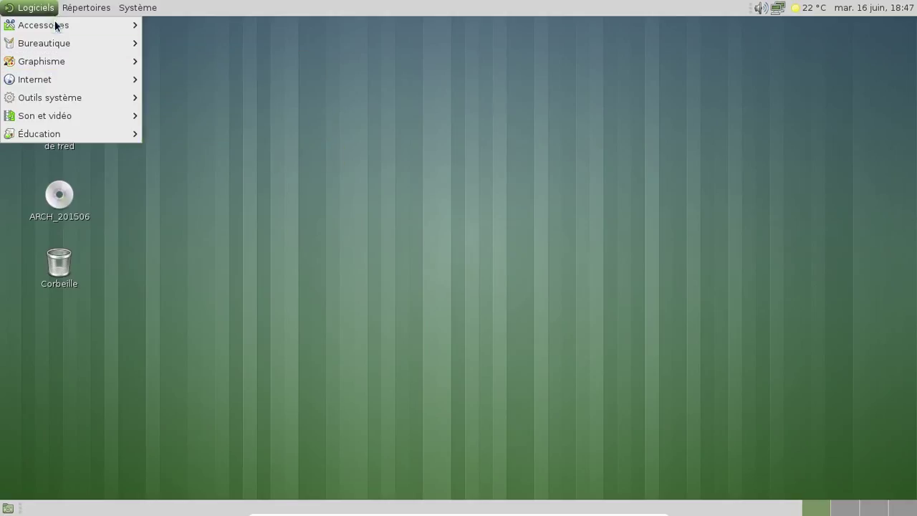
mouse_move(56, 26)
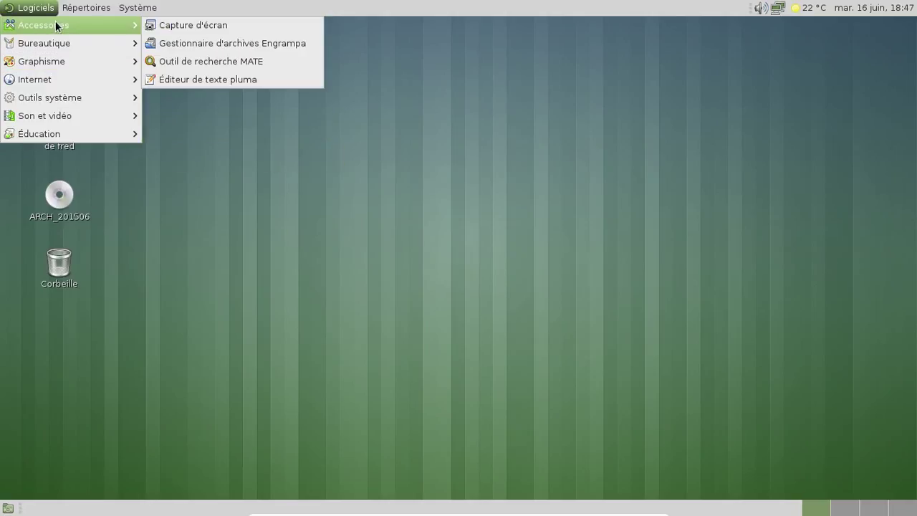
Step: Shut down the GTK3 MATE virtual machine
mouse_move(133, 13)
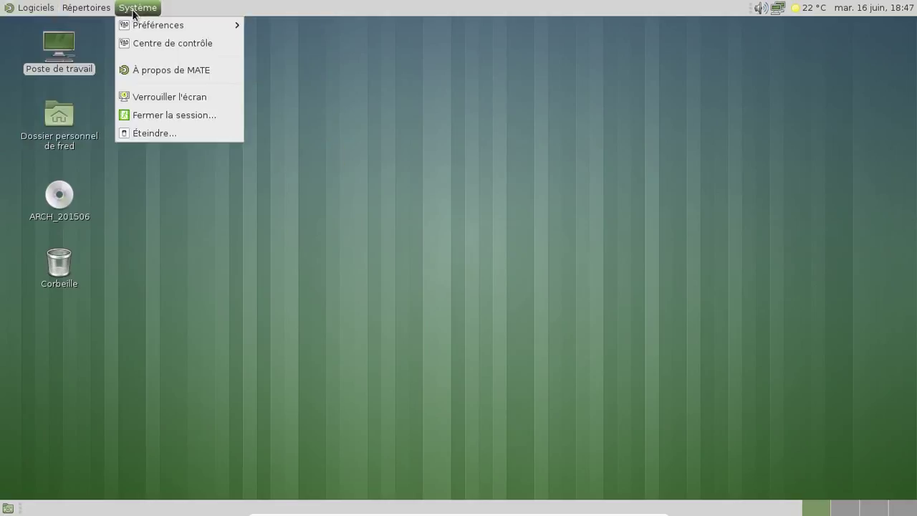
left_click(143, 128)
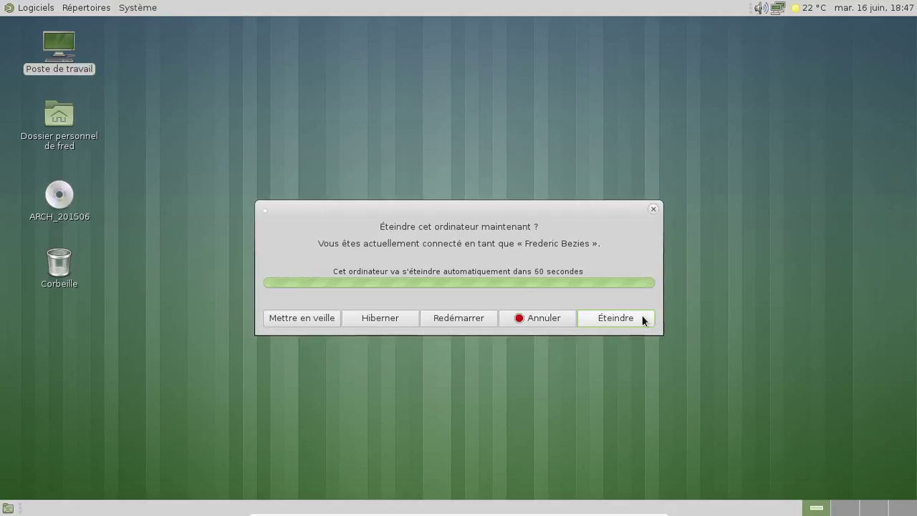
left_click(615, 317)
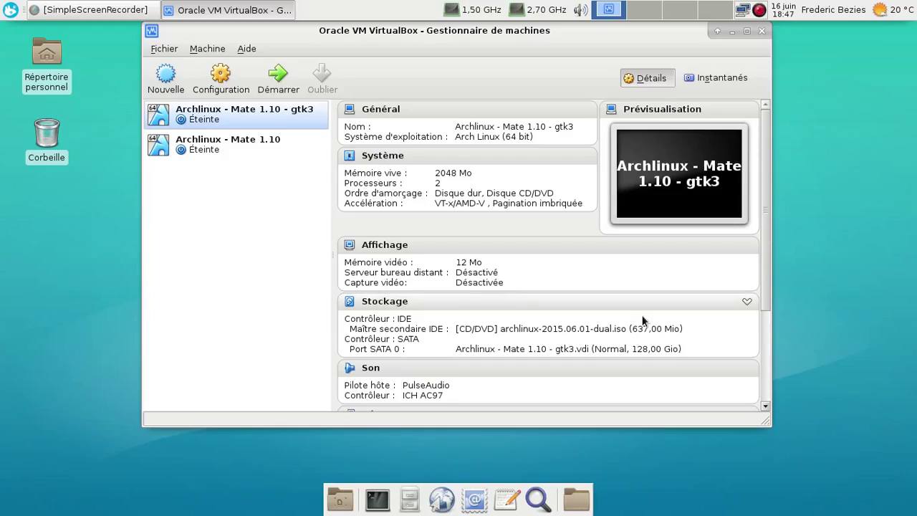
Step: In VirtualBox, boot the Archlinux - Mate 1.10 virtual machine into Arch Linux and log in with the account password
left_click(293, 144)
left_click(272, 75)
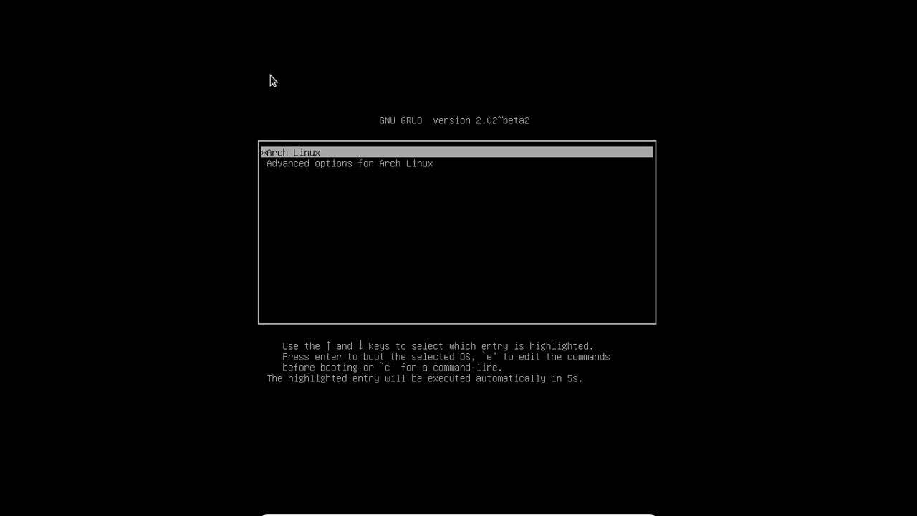
key("Return")
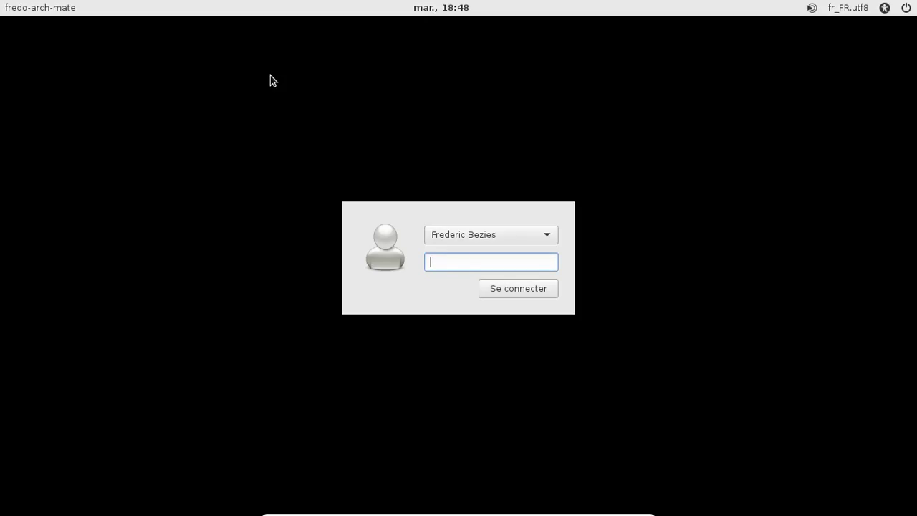
type("********")
key("Return")
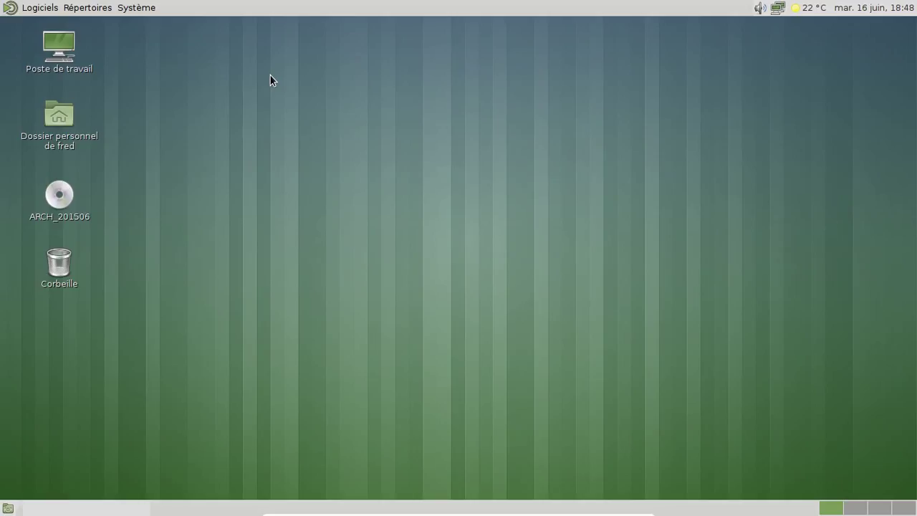
Step: Launch the MATE system monitor and move its window towards the middle of the desktop
left_click(53, 8)
mouse_move(69, 106)
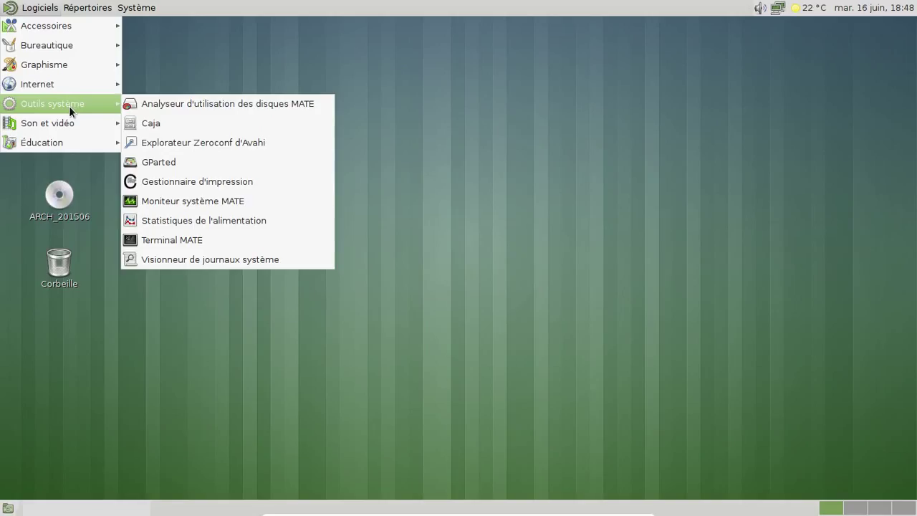
left_click(185, 200)
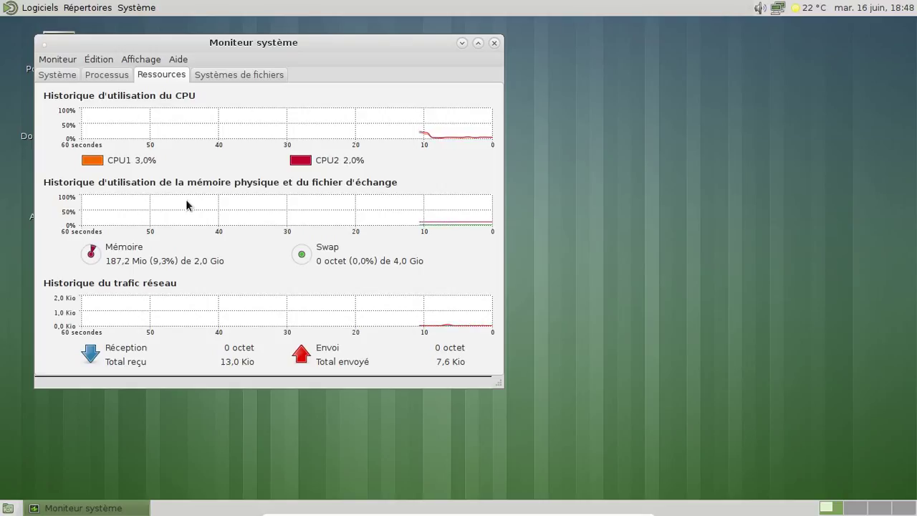
left_click_drag(262, 39, 436, 68)
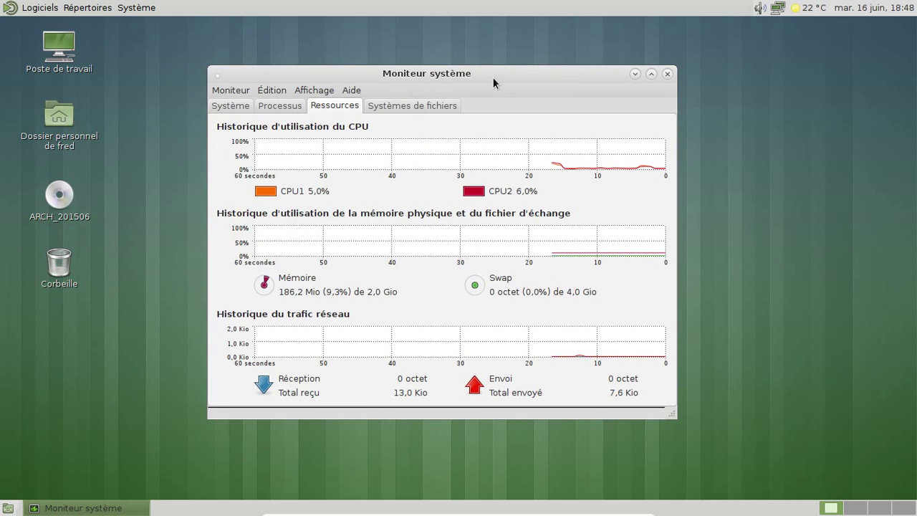
Step: Review the file systems, resources, processes and system information in the system monitor, and close it
left_click(425, 108)
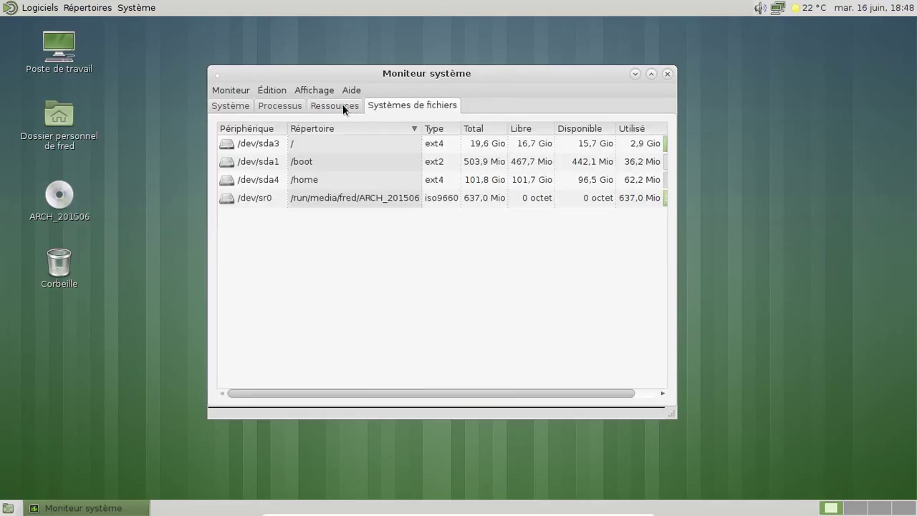
left_click(342, 106)
left_click(294, 107)
left_click(222, 107)
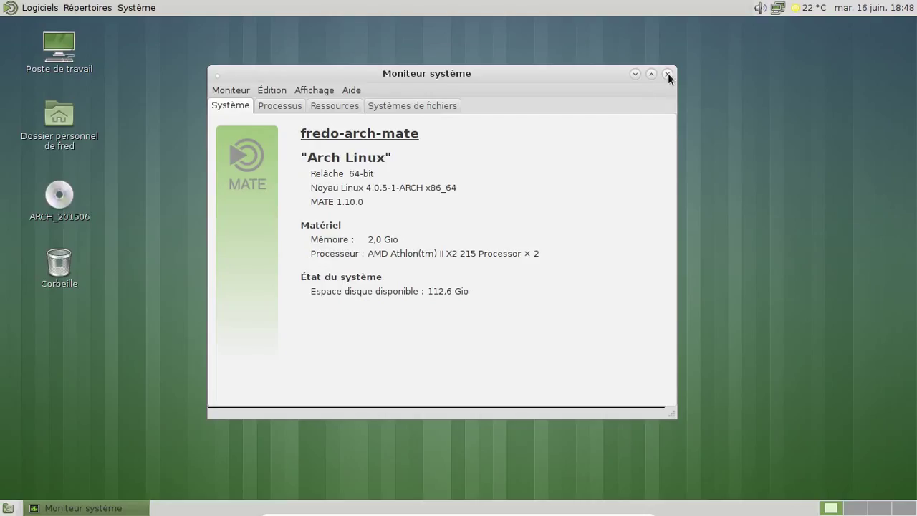
left_click(667, 74)
Step: Launch LibreOffice Writer from the office applications
left_click(54, 9)
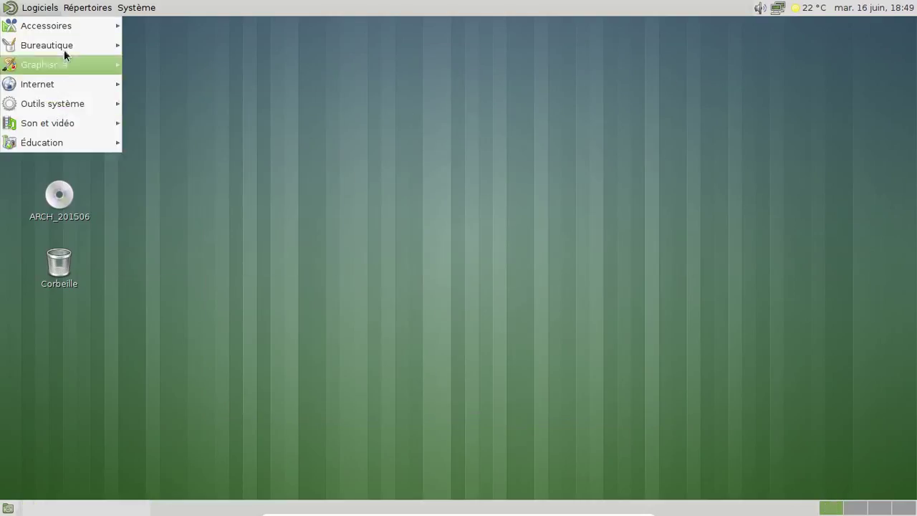
mouse_move(64, 42)
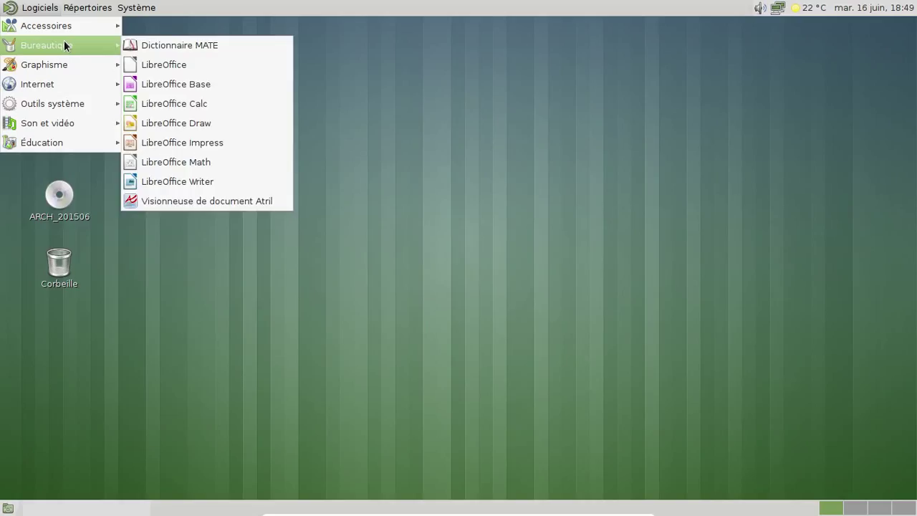
left_click(217, 173)
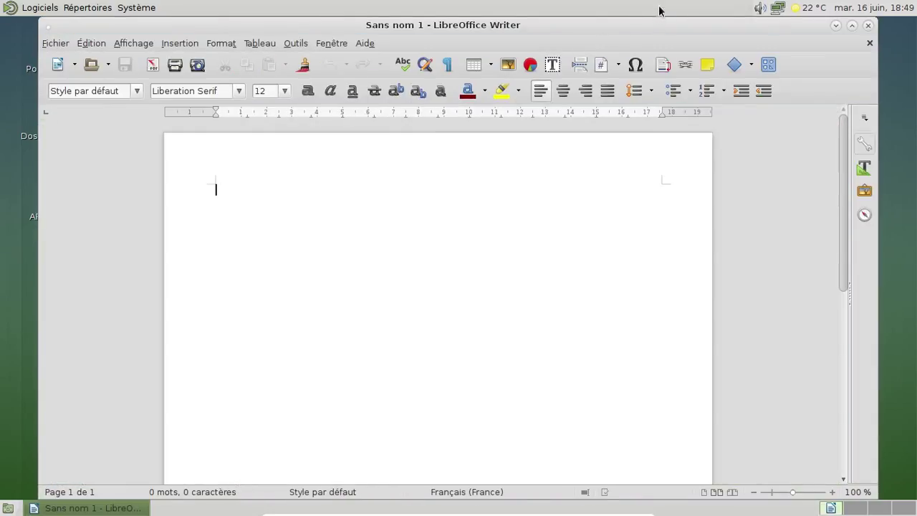
Step: Look through the items that can be added to the upper desktop panel, and close the list and LibreOffice Writer
right_click(658, 10)
left_click(712, 14)
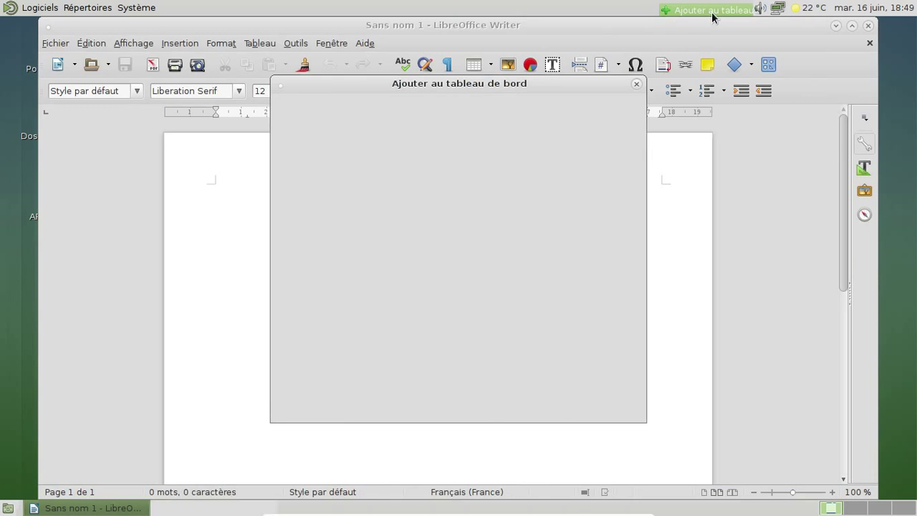
scroll(610, 170, "down", 10)
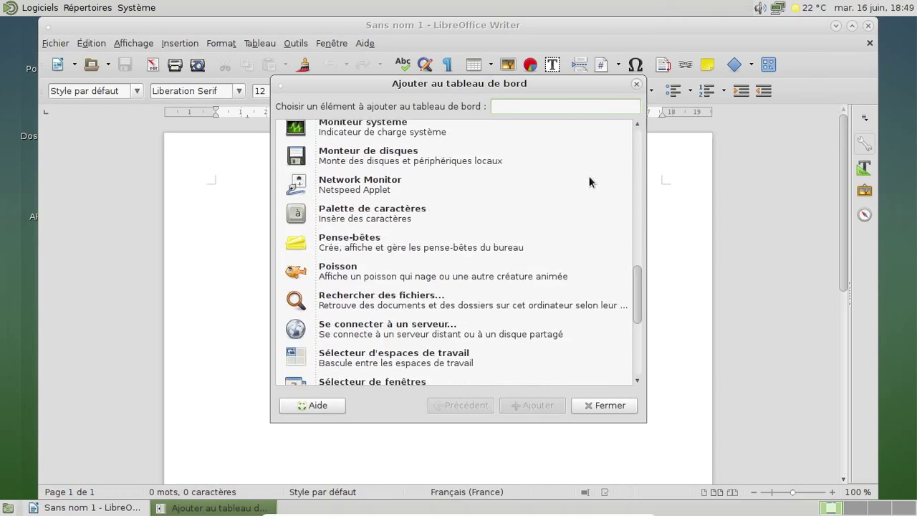
scroll(589, 182, "down", 8)
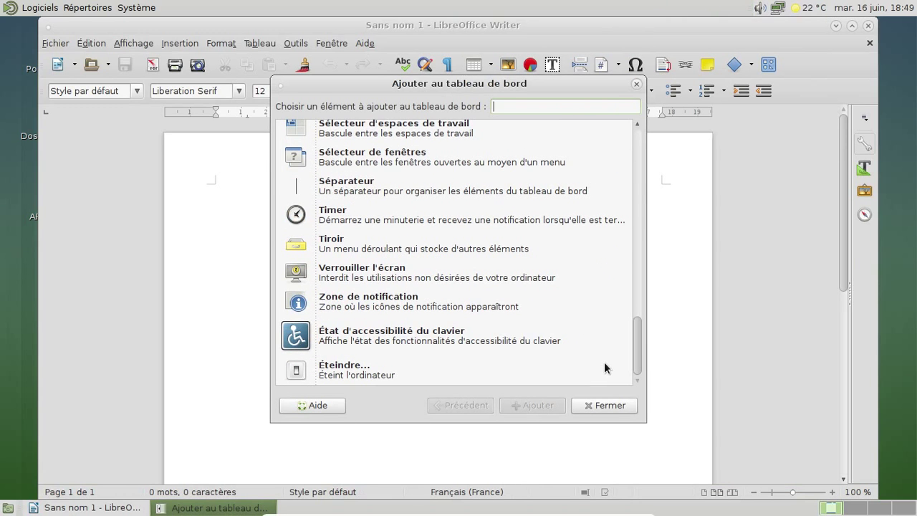
left_click(610, 405)
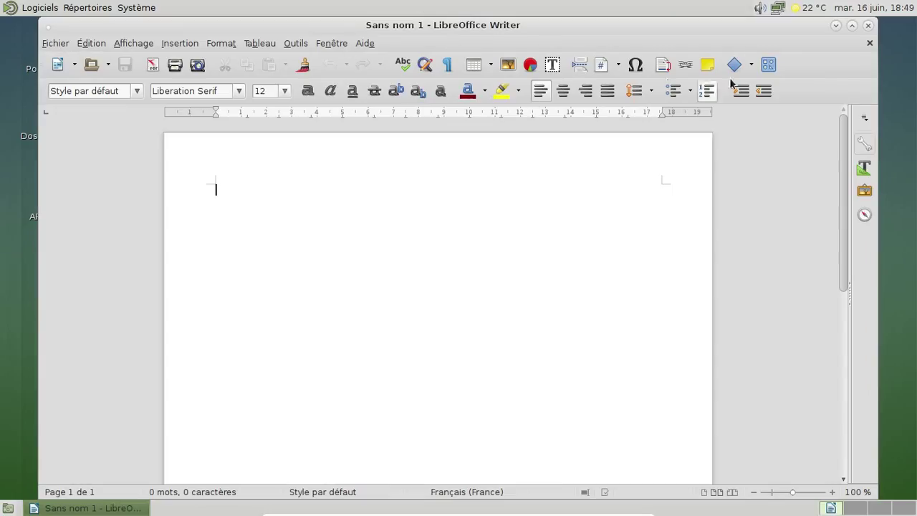
left_click(867, 25)
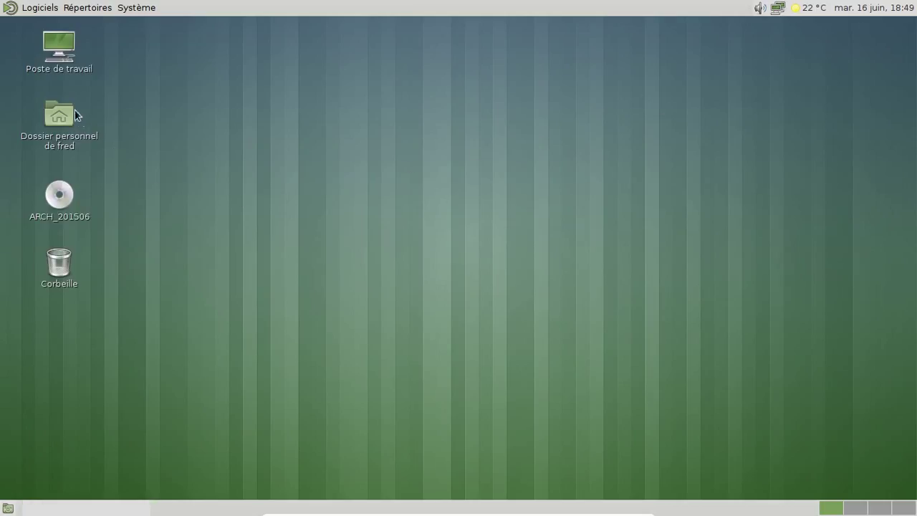
Step: Look through the system tools and accessory applications, and open and close the pluma text editor
left_click(36, 7)
mouse_move(63, 96)
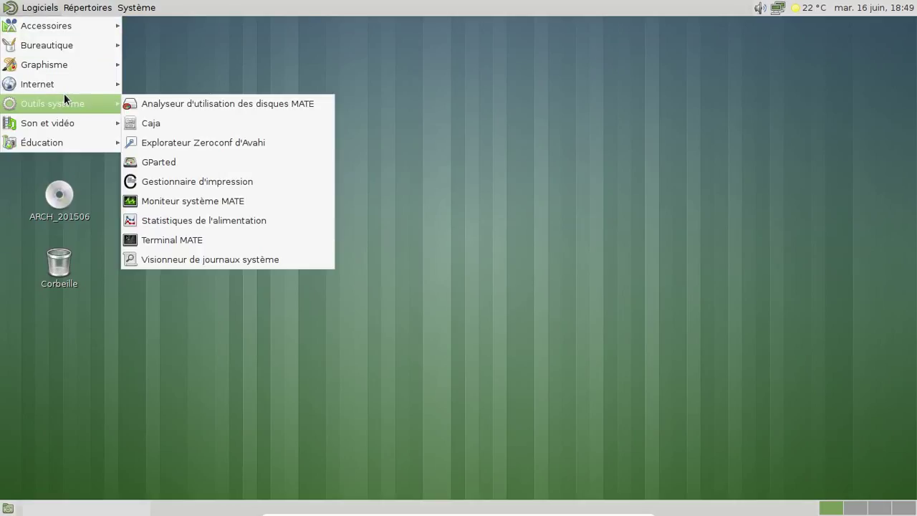
mouse_move(63, 26)
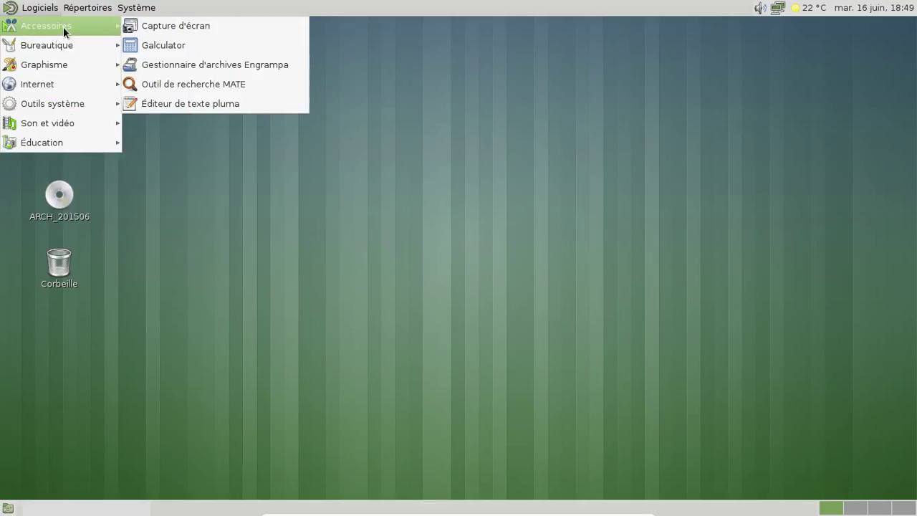
left_click(230, 104)
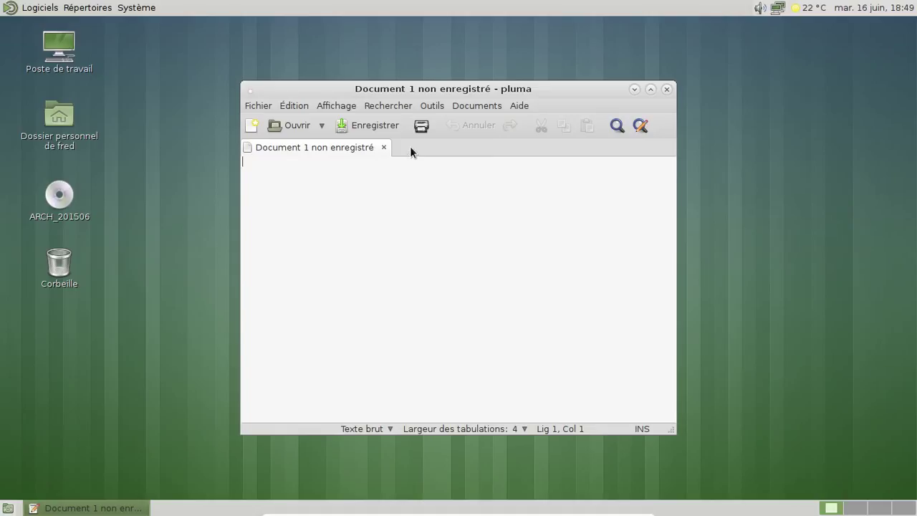
left_click(667, 89)
Step: Review the theme, background and font settings in the appearance preferences, and close the preferences
left_click(131, 8)
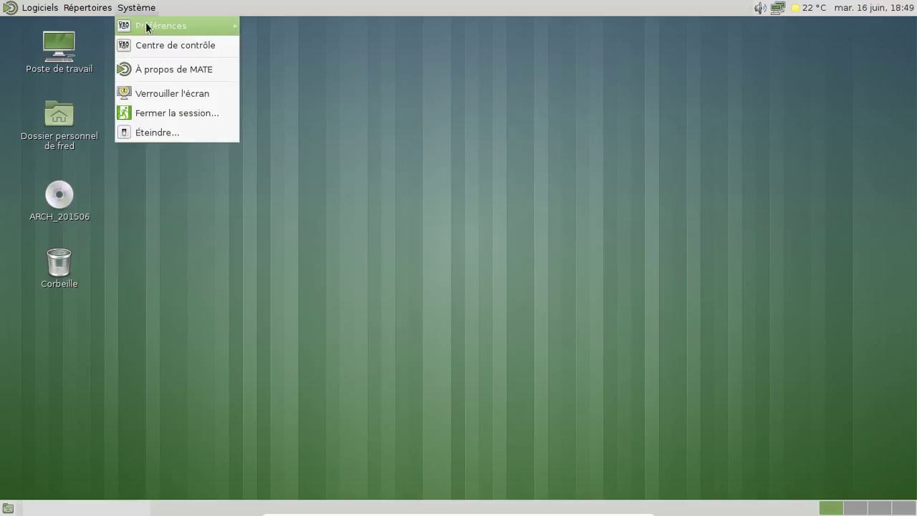
mouse_move(145, 21)
left_click(293, 29)
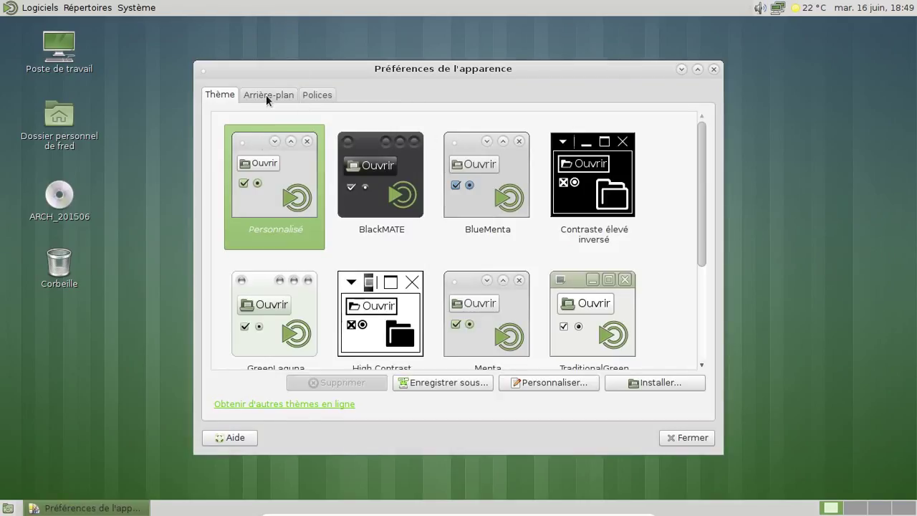
left_click(265, 95)
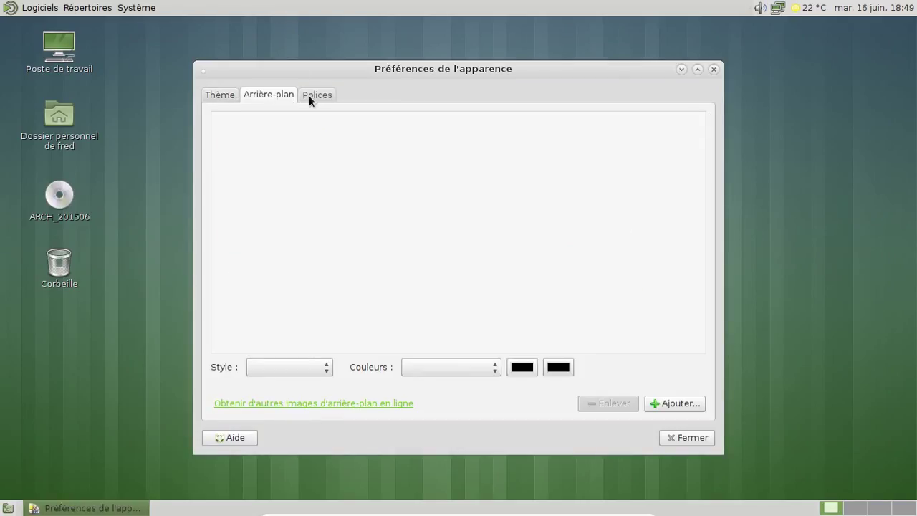
left_click(309, 95)
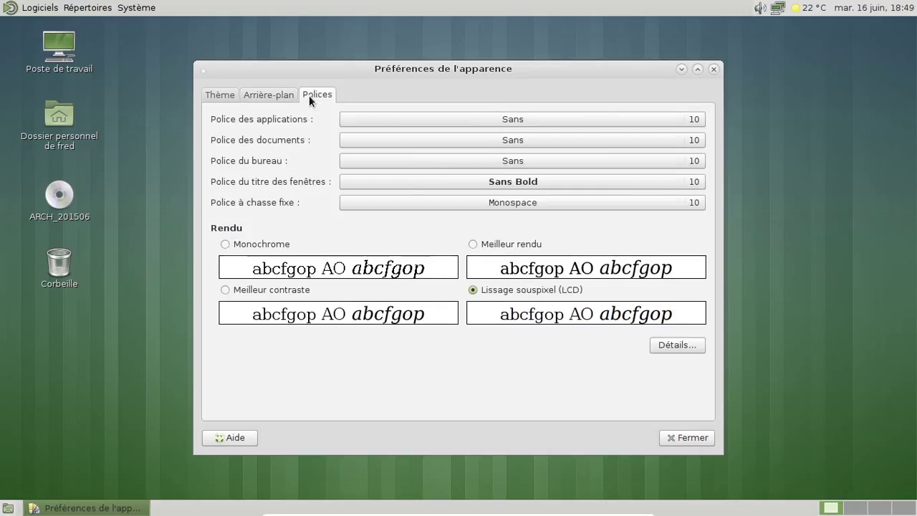
left_click(268, 95)
left_click(233, 95)
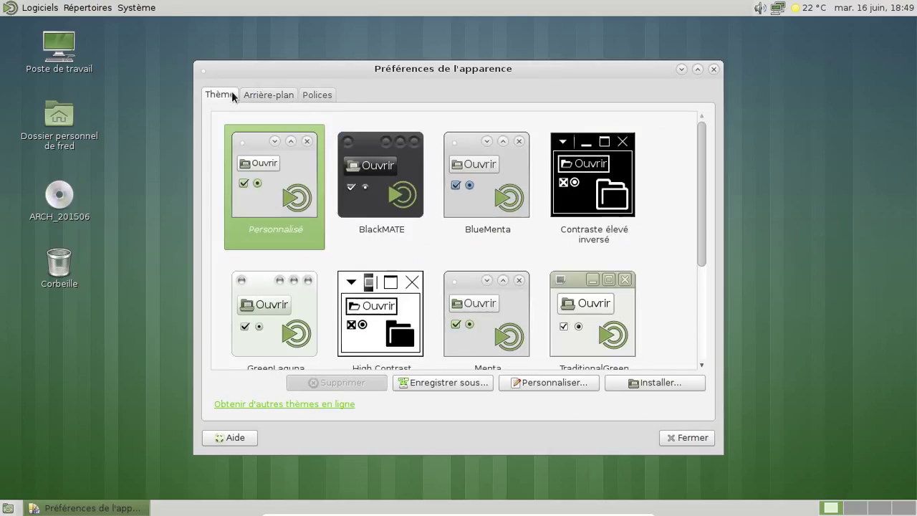
left_click(713, 70)
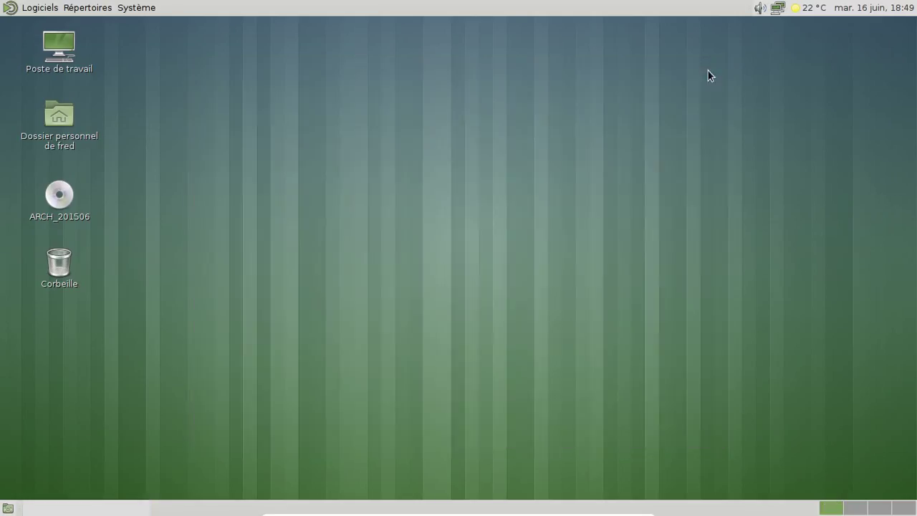
Step: Run "yaourt -Ss mate | grep gtk3" in a new MATE terminal and look through the listed packages
left_click(41, 8)
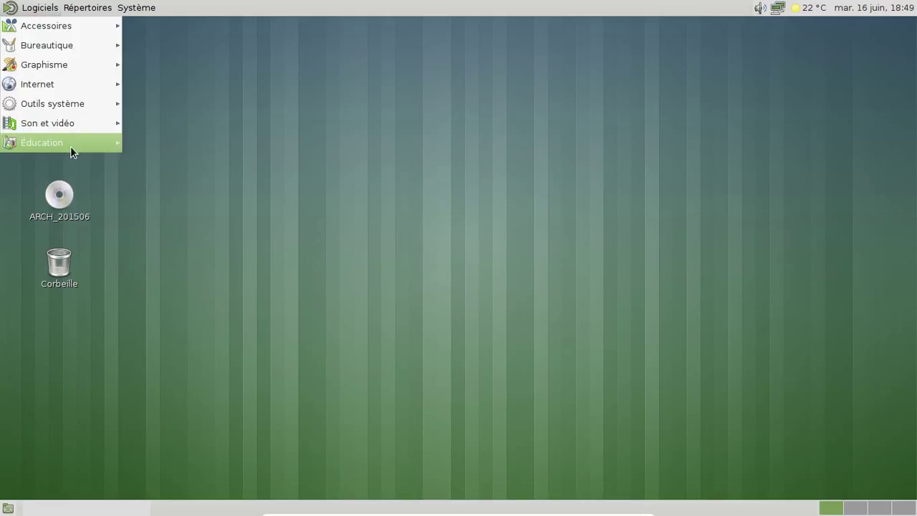
mouse_move(70, 146)
mouse_move(64, 109)
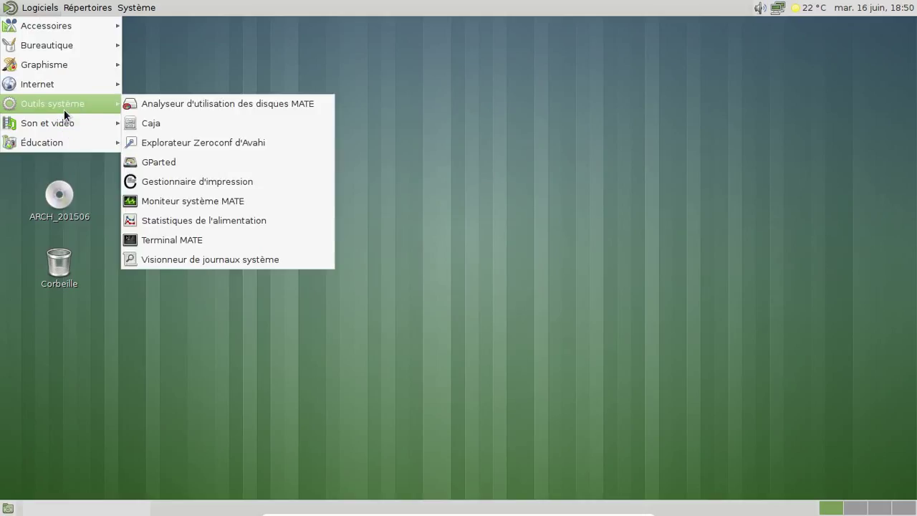
left_click(159, 236)
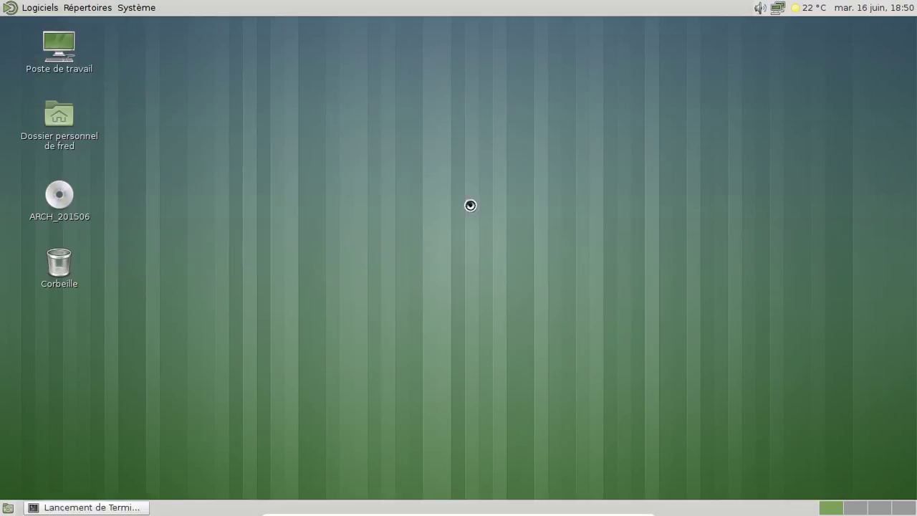
type("yaourt ")
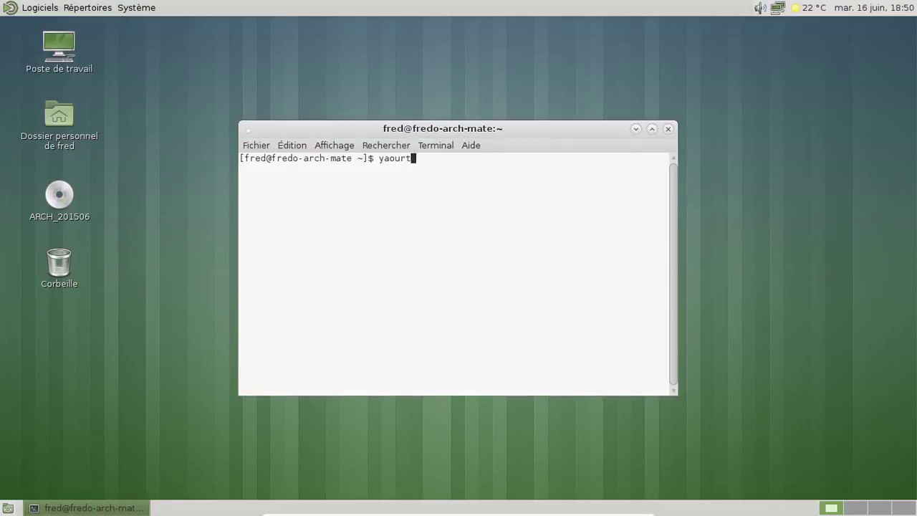
type("-Ss mate | grep gtk3")
key("Return")
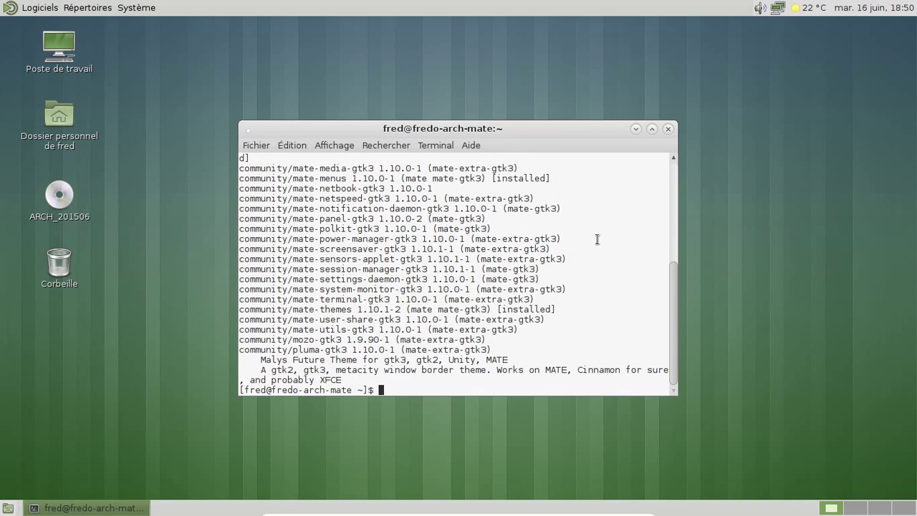
scroll(597, 239, "up", 3)
scroll(597, 239, "up", 1)
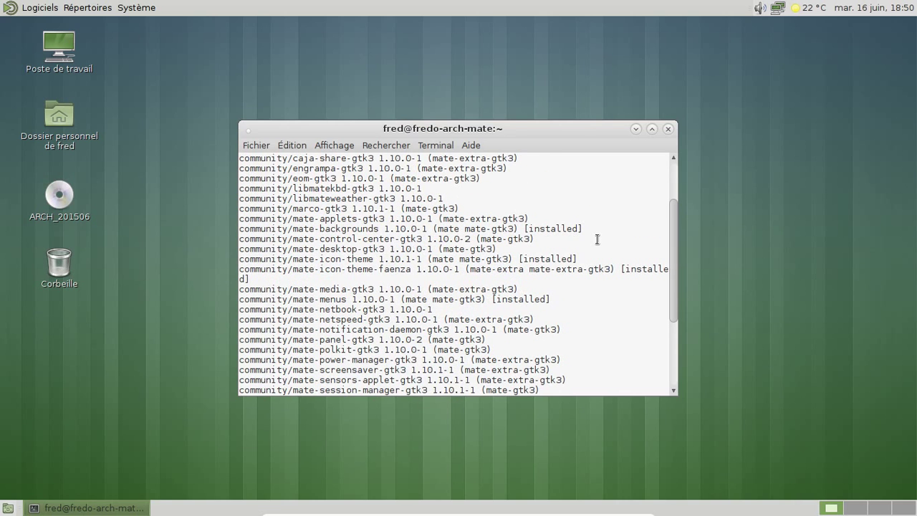
scroll(597, 239, "up", 3)
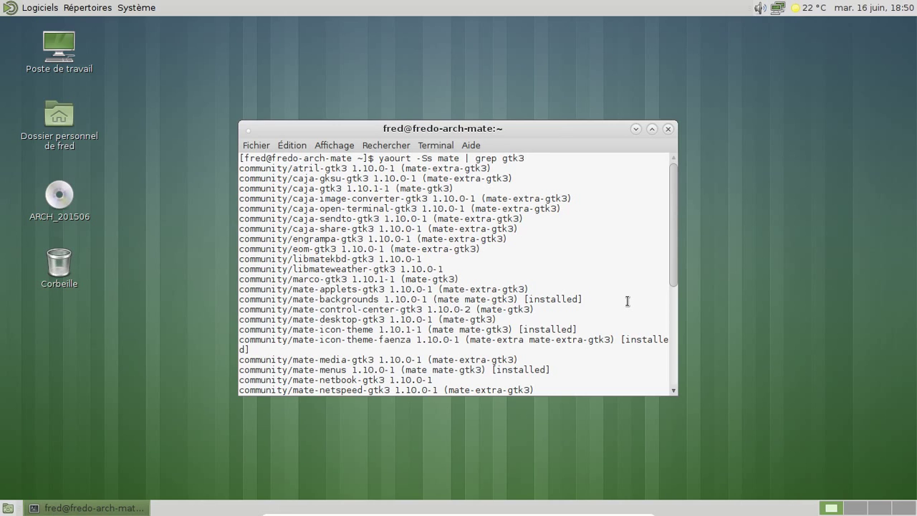
scroll(625, 296, "down", 6)
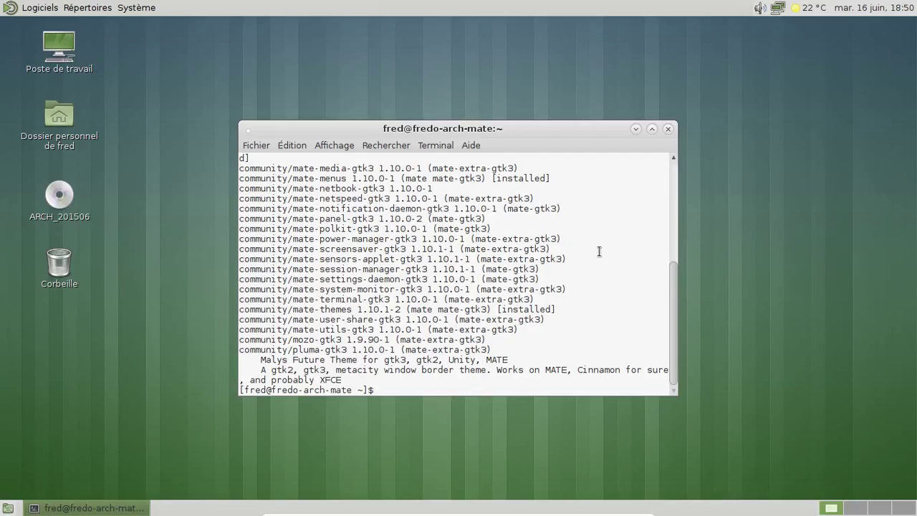
Step: Search the package repositories for Atril with "yaourt -Ss atril", and close the terminal
key("Up")
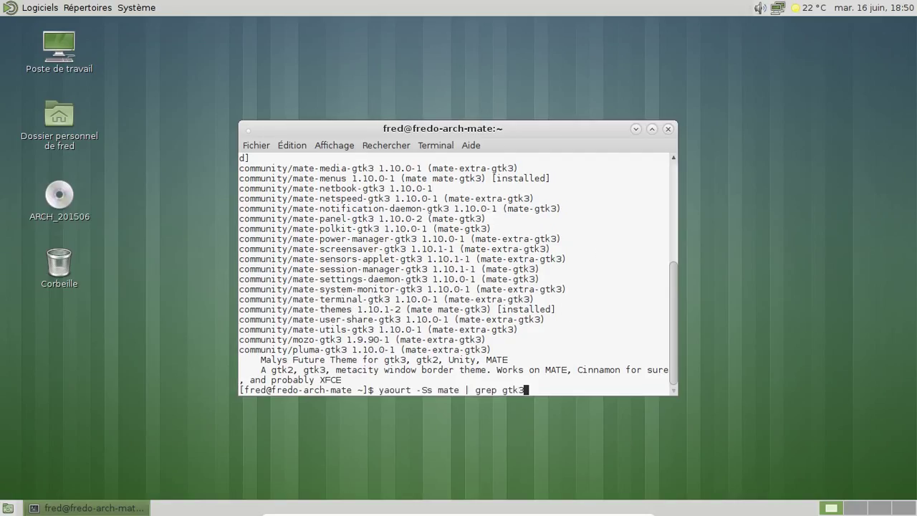
key("BackSpace")
key("BackSpace")
key("BackSpace")
key("BackSpace")
key("BackSpace")
key("BackSpace")
key("BackSpace")
key("BackSpace")
key("BackSpace")
key("BackSpace")
key("BackSpace")
key("BackSpace")
key("BackSpace")
key("BackSpace")
key("BackSpace")
key("BackSpace")
type("atril")
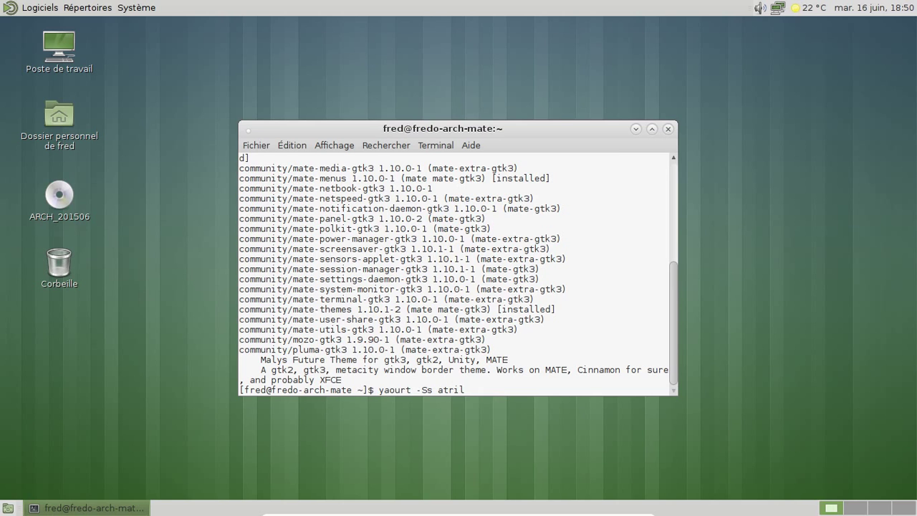
key("Return")
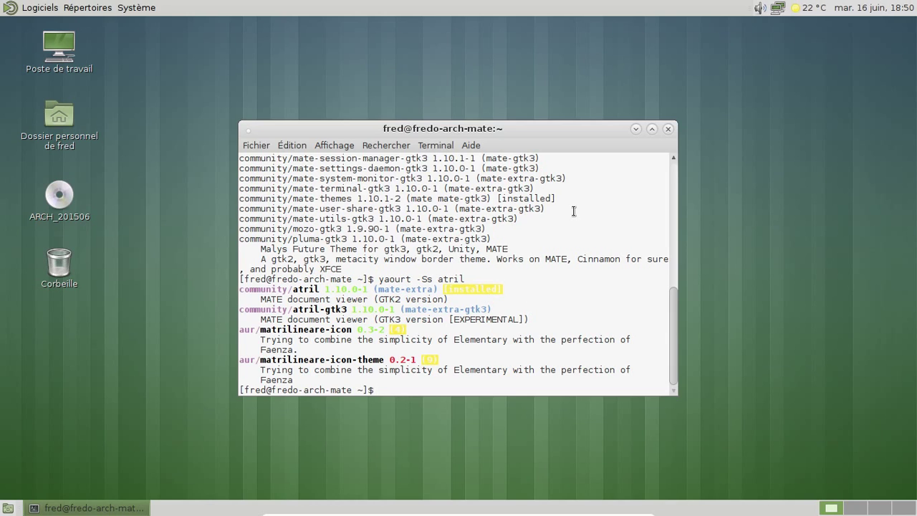
left_click(671, 128)
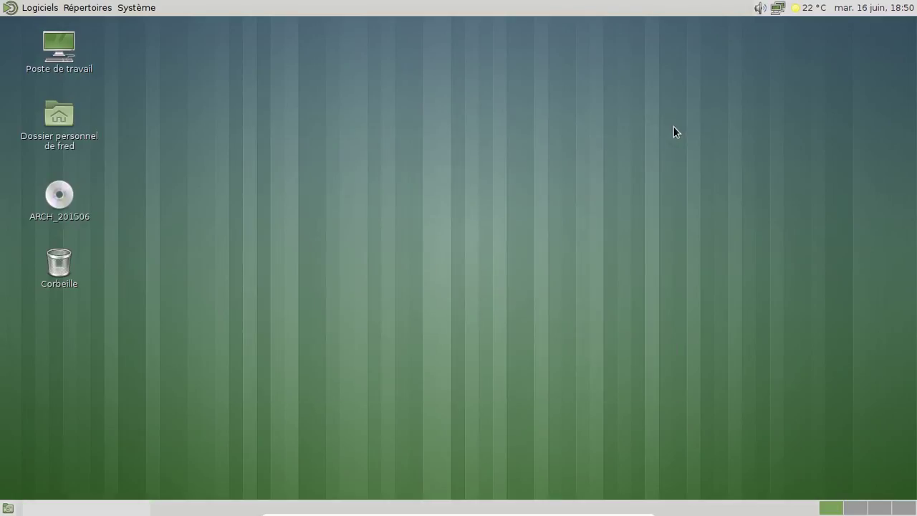
Step: Look through the office, system tools and sound and video applications, and open and close the MATE system monitor
left_click(16, 8)
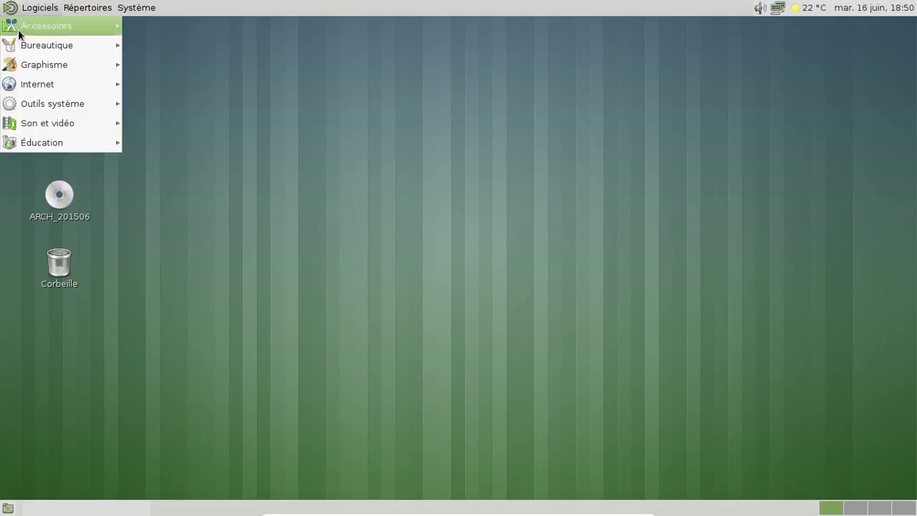
mouse_move(27, 53)
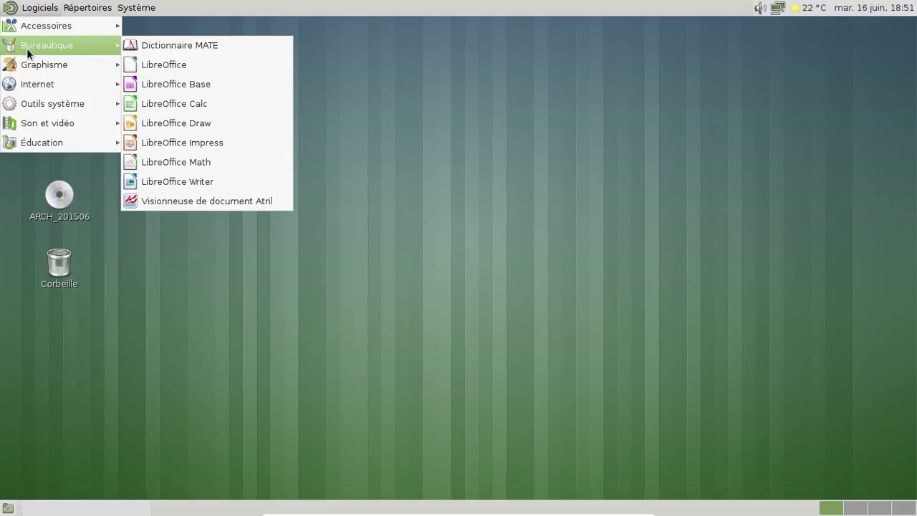
mouse_move(41, 103)
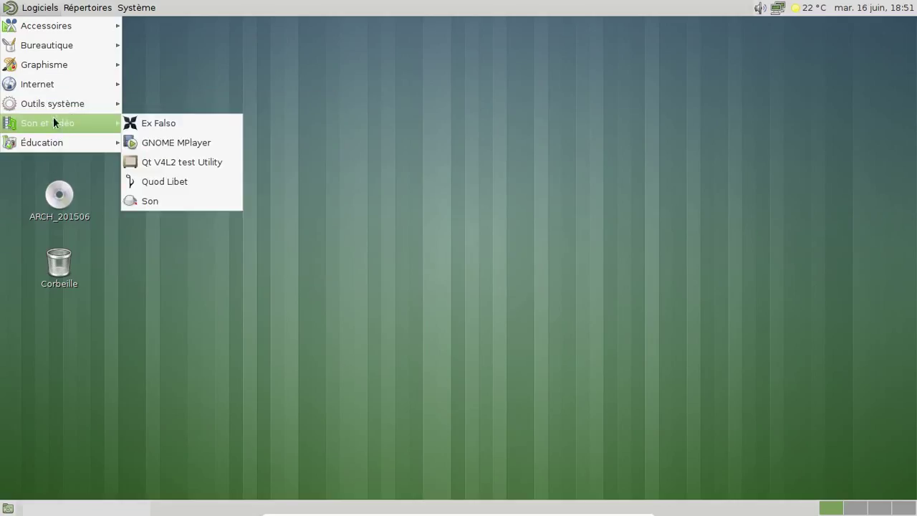
left_click(212, 200)
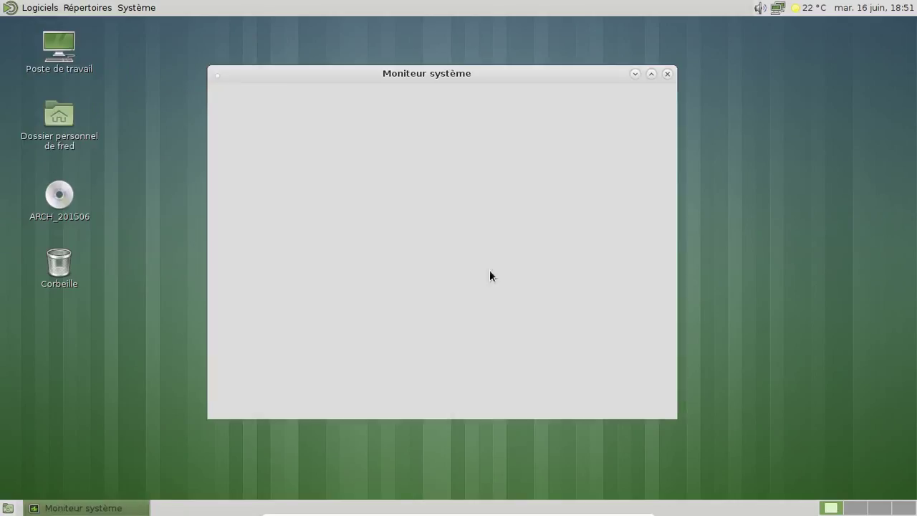
left_click(667, 74)
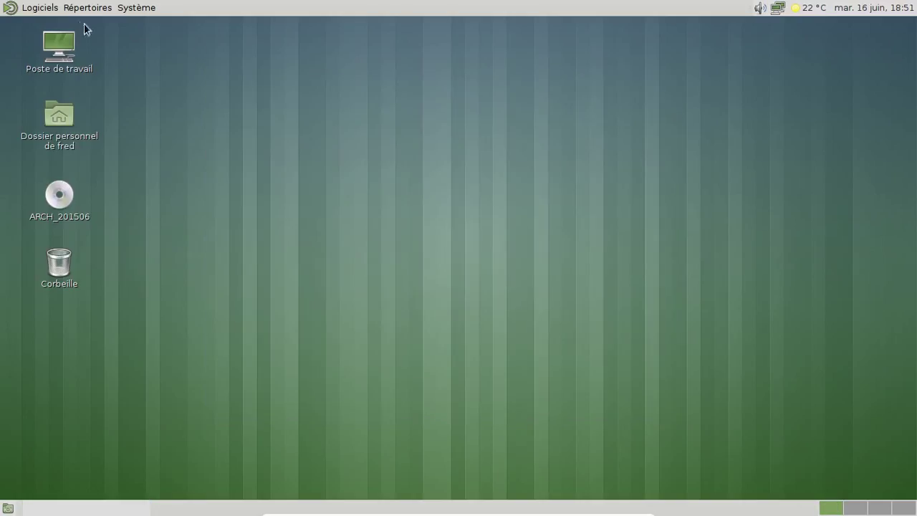
Step: Open the MATE terminal from the system tools, enter ls and close the terminal
left_click(56, 8)
mouse_move(101, 118)
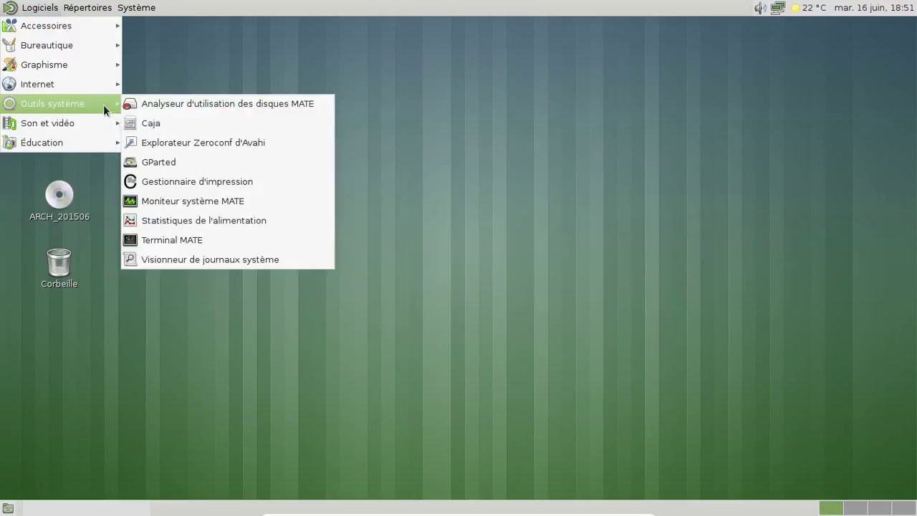
left_click(248, 240)
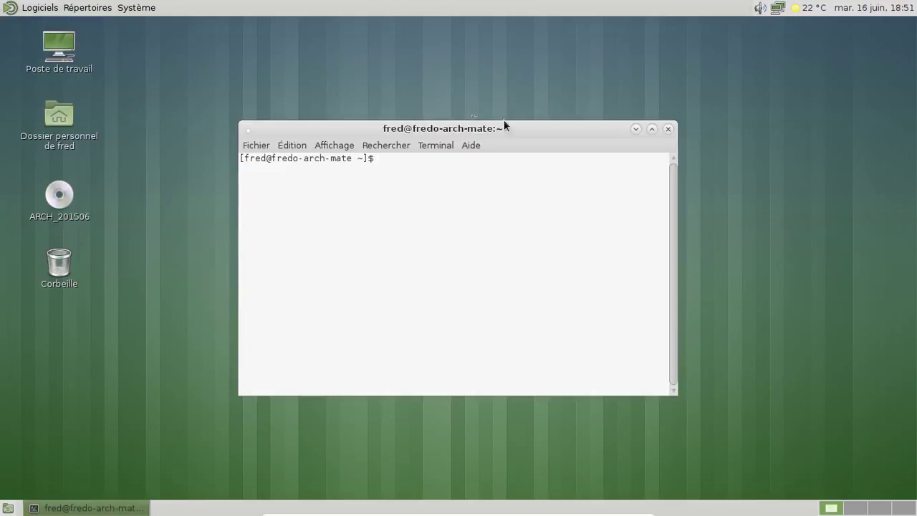
type("ls")
left_click(666, 129)
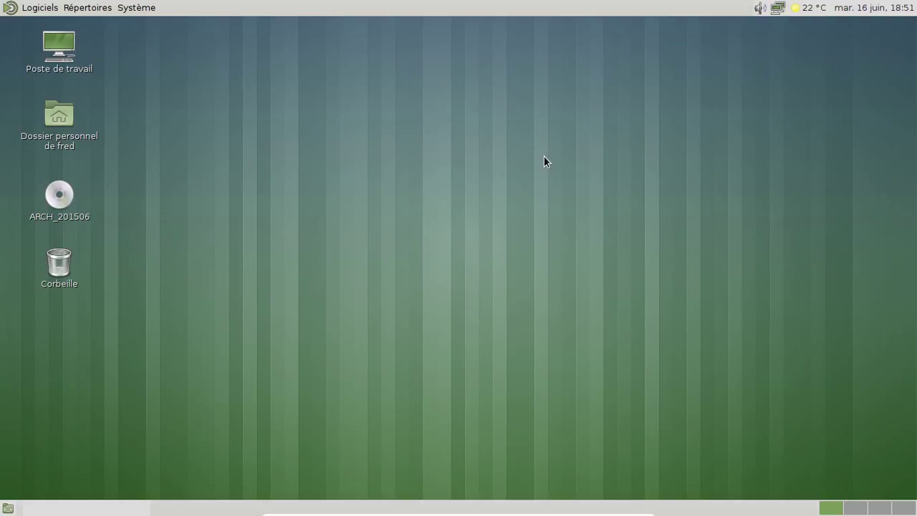
Step: Launch Firefox from the internet applications and close its extra tab
left_click(51, 9)
mouse_move(55, 78)
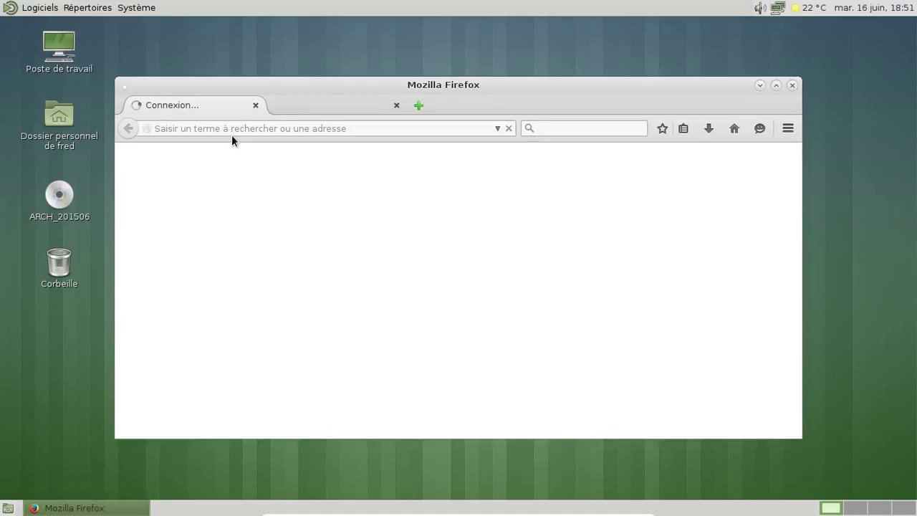
left_click(255, 106)
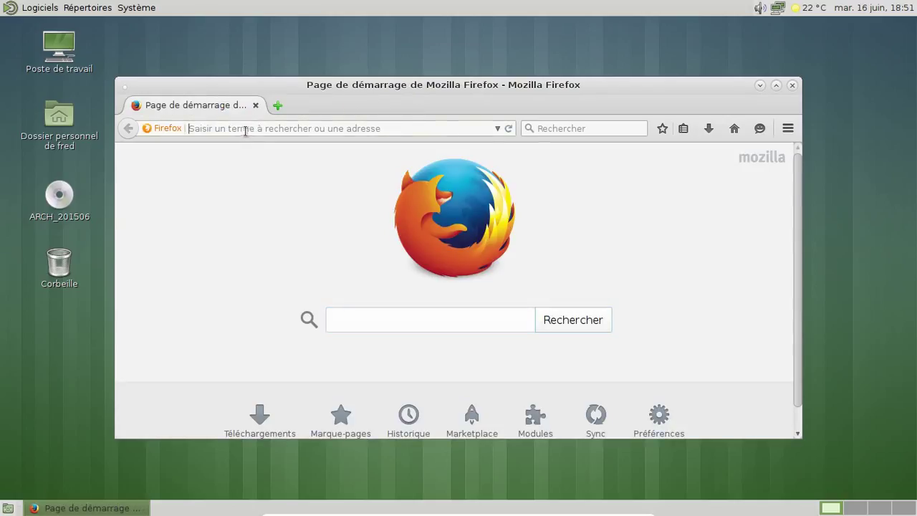
Step: Go to the website mate-desktop.org
type("ma")
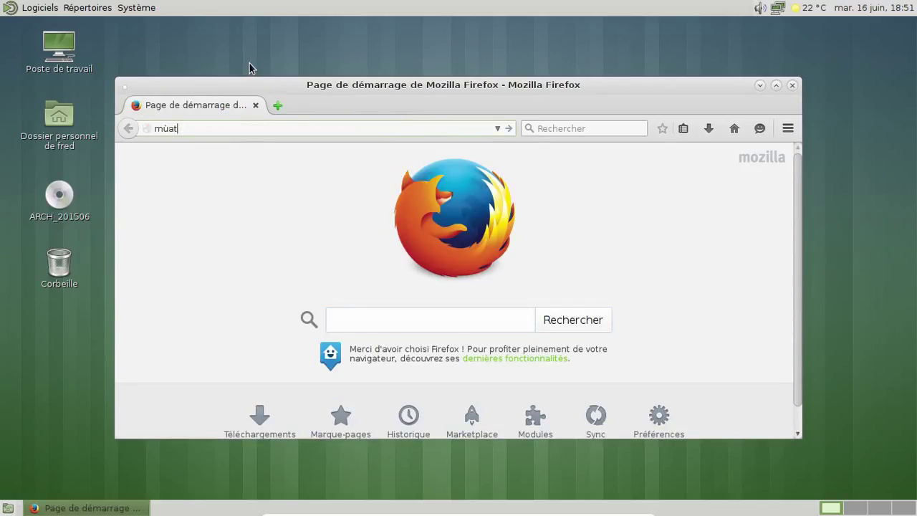
type("te-ed")
key("BackSpace")
key("BackSpace")
type("desktop.org")
key("Return")
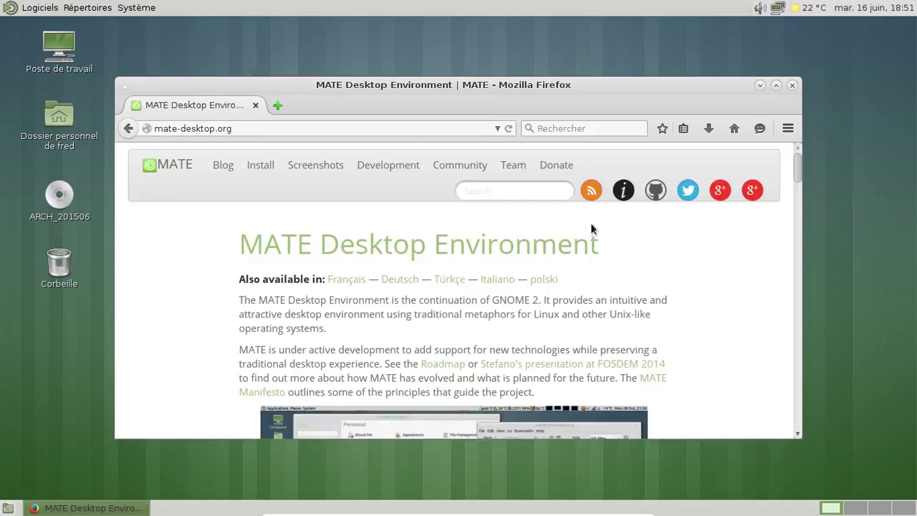
Step: Open the "MATE 1.10 released" news post and read through its "What's new in MATE 1.10" section
scroll(591, 227, "down", 10)
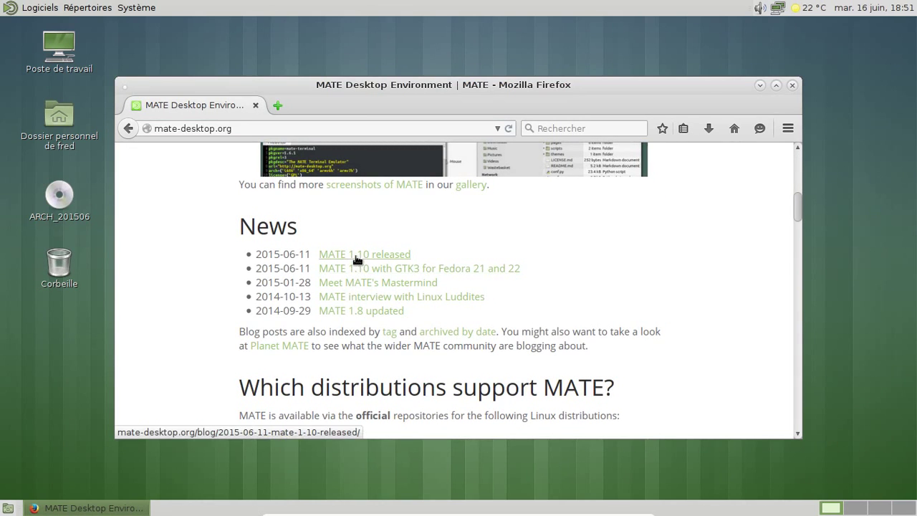
left_click(356, 257)
scroll(643, 260, "down", 4)
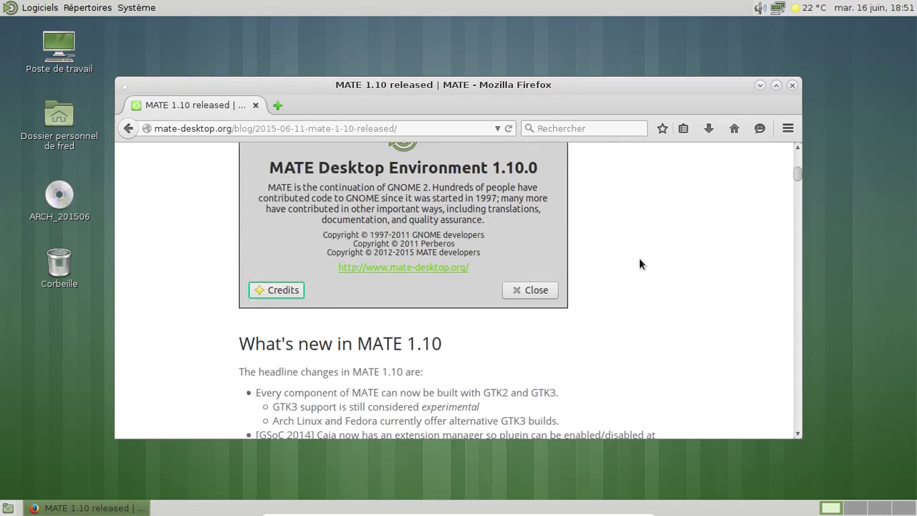
scroll(639, 263, "down", 6)
scroll(639, 264, "up", 3)
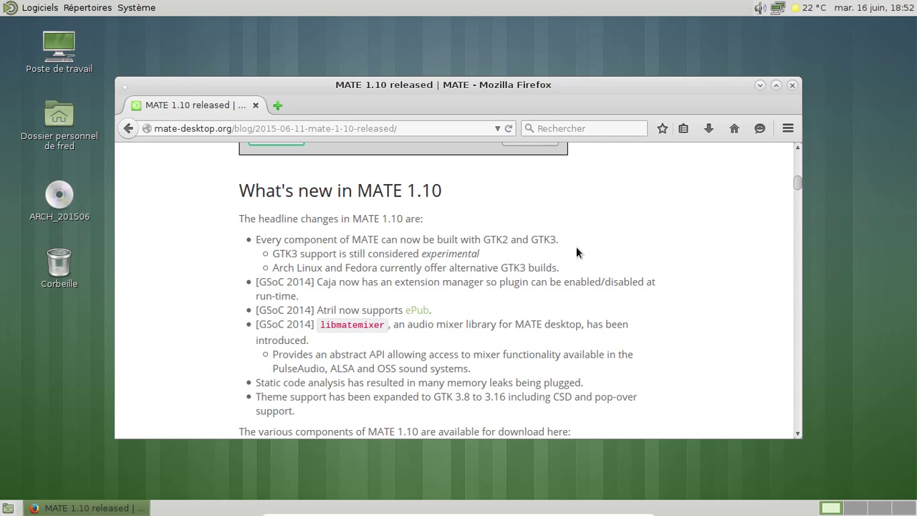
scroll(575, 250, "up", 10)
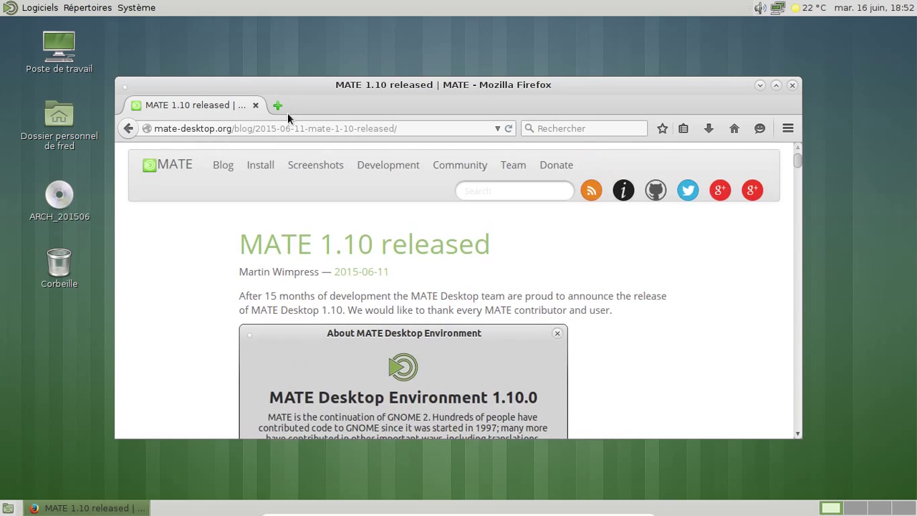
Step: Go to linuxfr.org in a new browser tab
left_click(279, 106)
type("lminux")
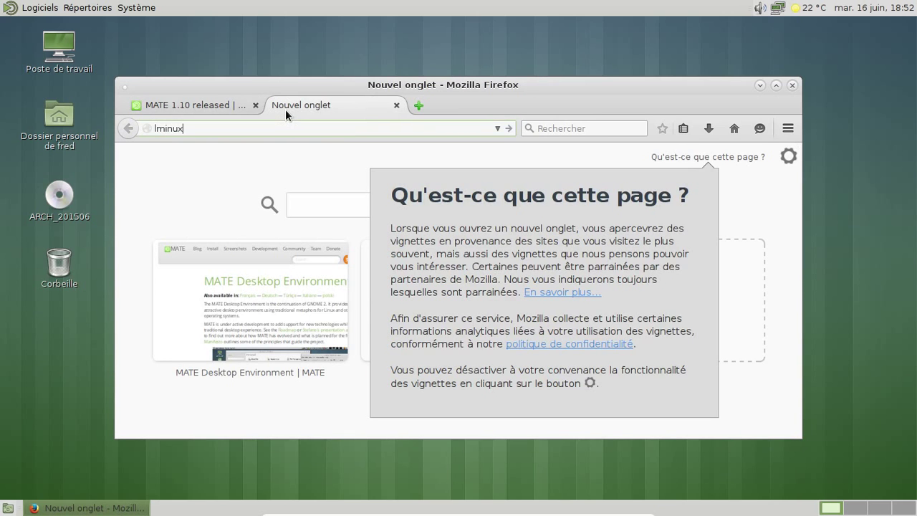
key("BackSpace")
key("BackSpace")
key("BackSpace")
type("inuxfr.org")
key("Return")
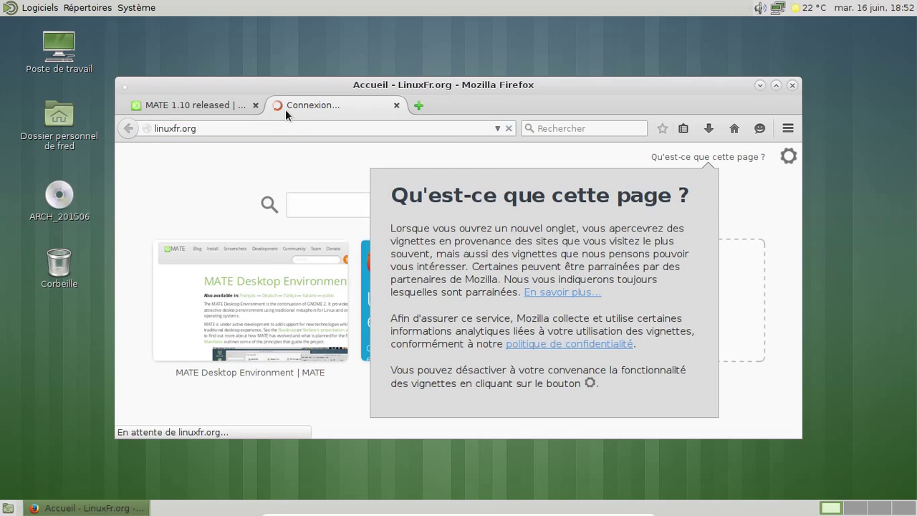
Step: Open the "Sortie de Mate Desktop Environment 1.10" article, dismiss the reading mode notice and read through to the "Informations sur MATE" links
scroll(583, 263, "down", 6)
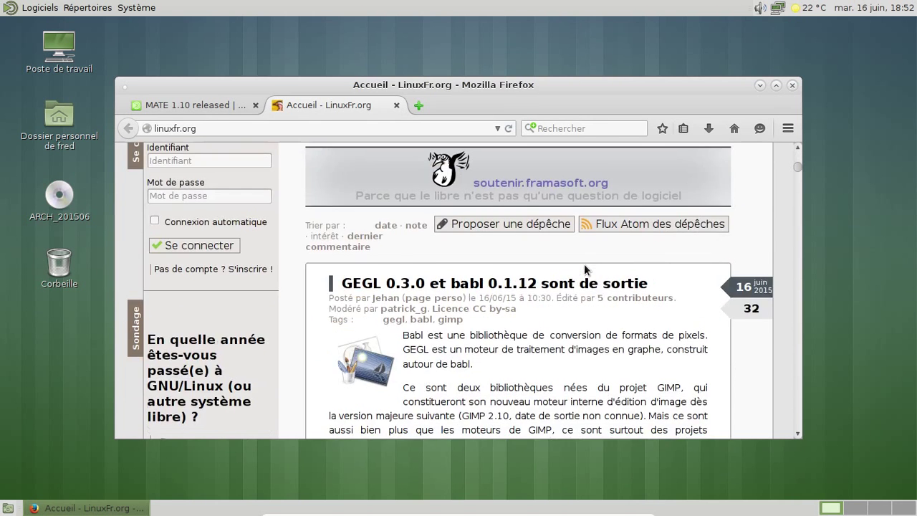
scroll(584, 264, "down", 12)
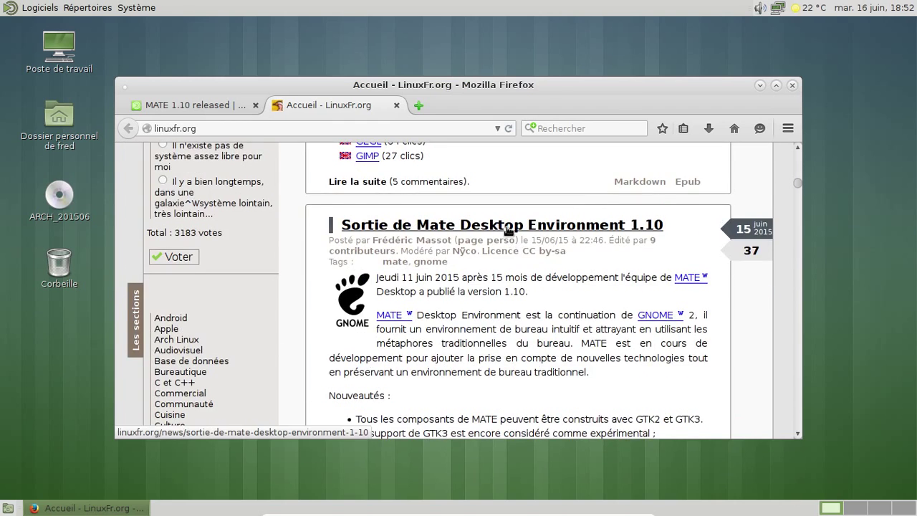
left_click(505, 226)
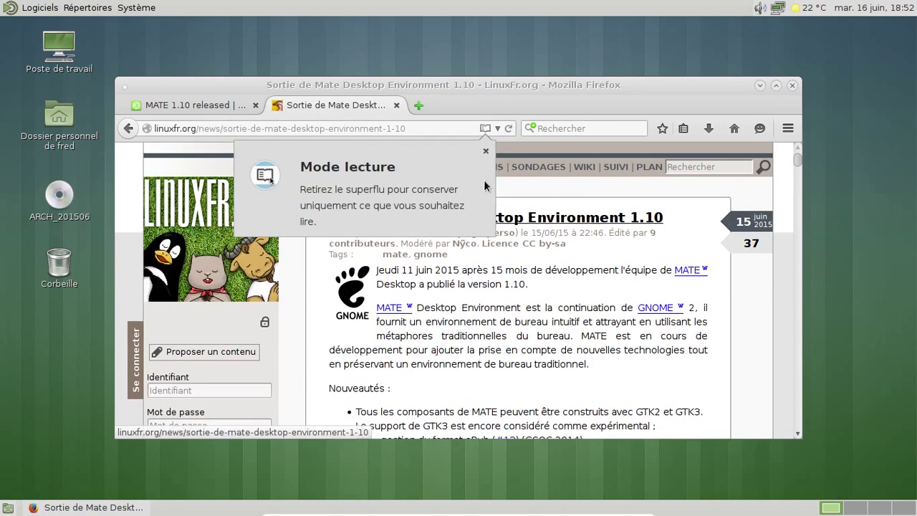
left_click(486, 154)
scroll(603, 223, "down", 10)
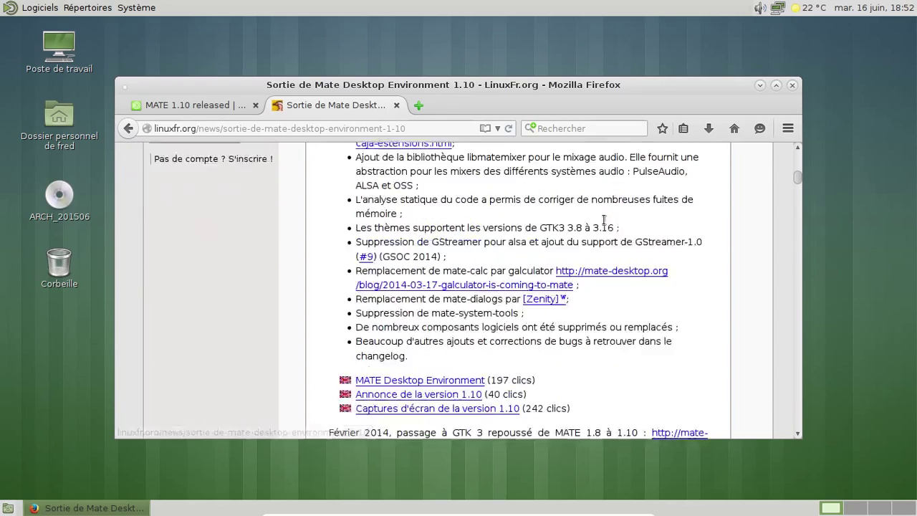
scroll(603, 224, "down", 15)
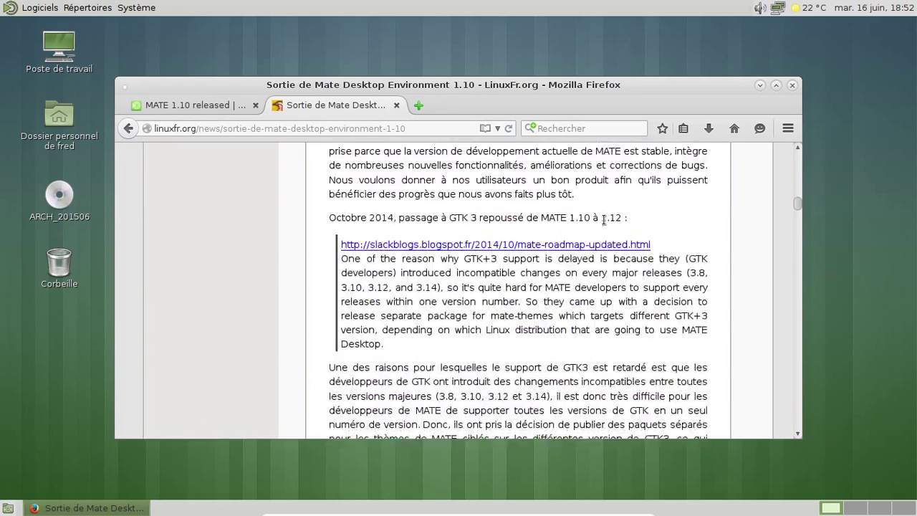
scroll(603, 220, "down", 7)
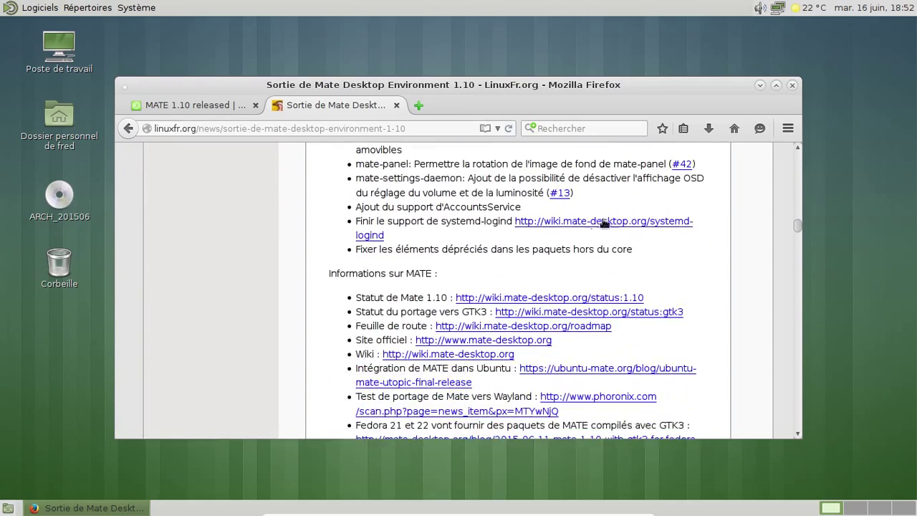
Step: Open the wiki page on the GTK3 port status, maximize the browser window and review the core and extra packages' status
left_click(653, 315)
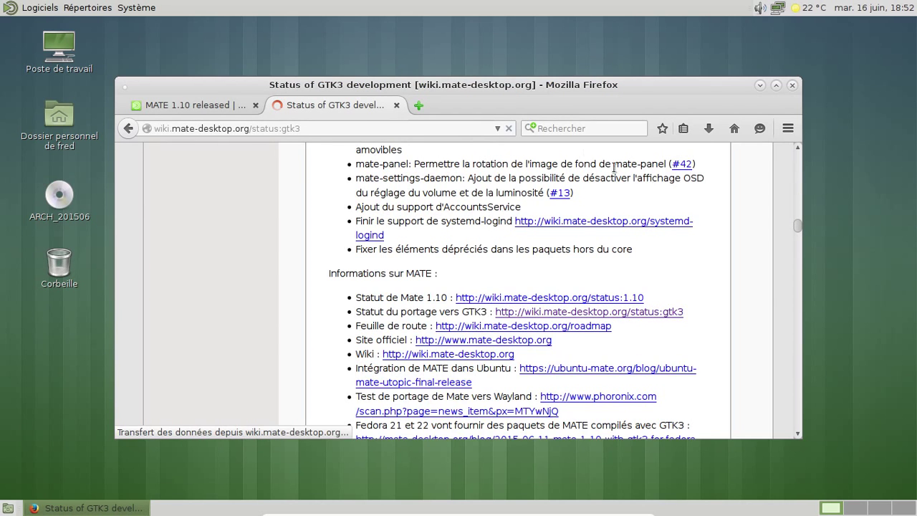
left_click(775, 85)
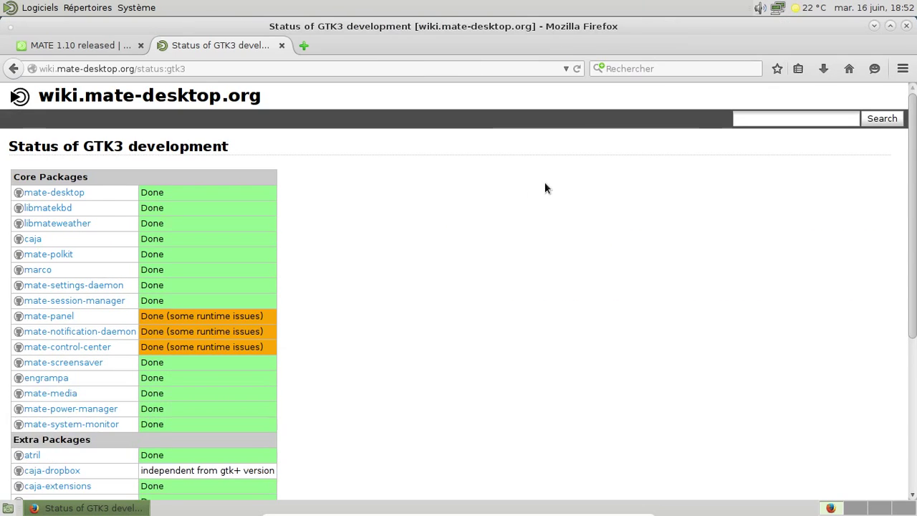
scroll(432, 208, "down", 3)
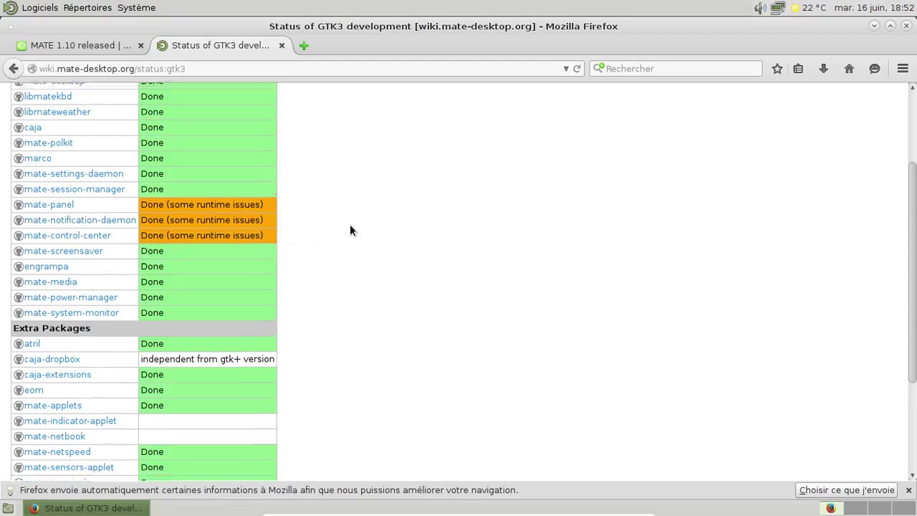
scroll(350, 228, "up", 2)
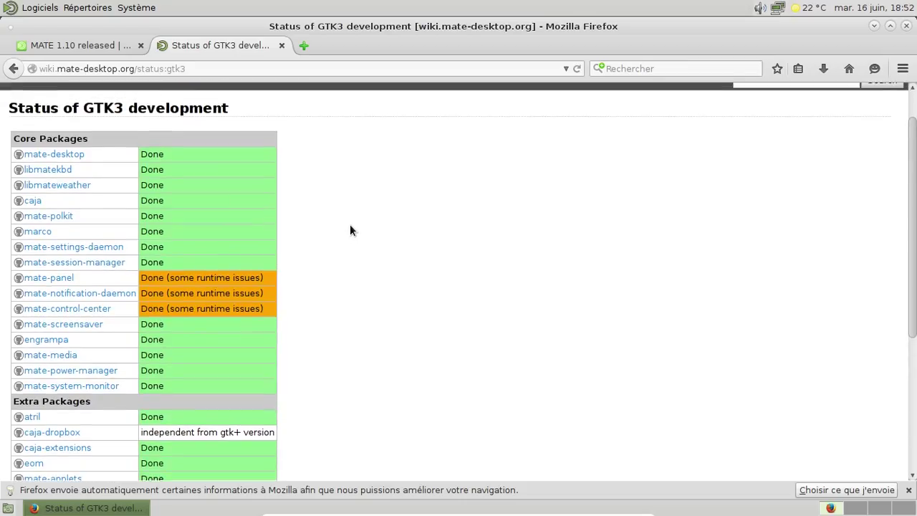
Step: Close Firefox with all its tabs and shut down the Arch Linux virtual machine
left_click(906, 26)
left_click(585, 290)
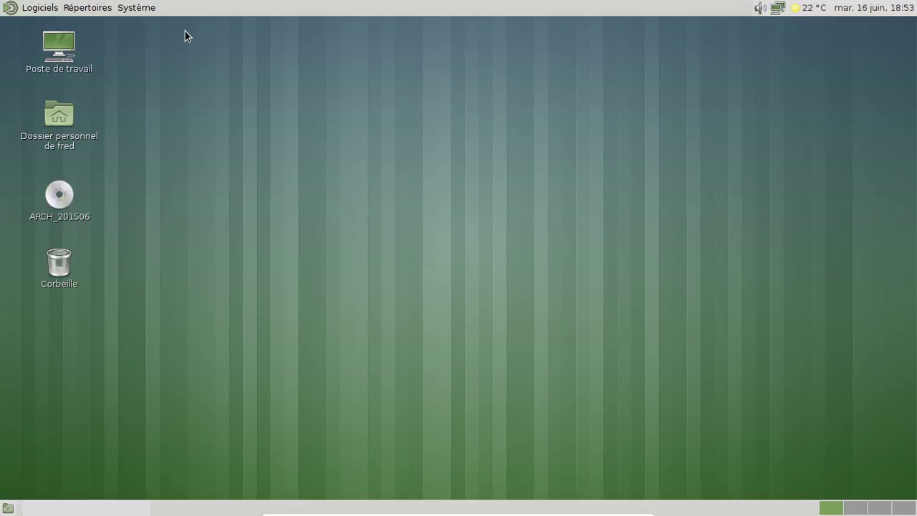
left_click(149, 9)
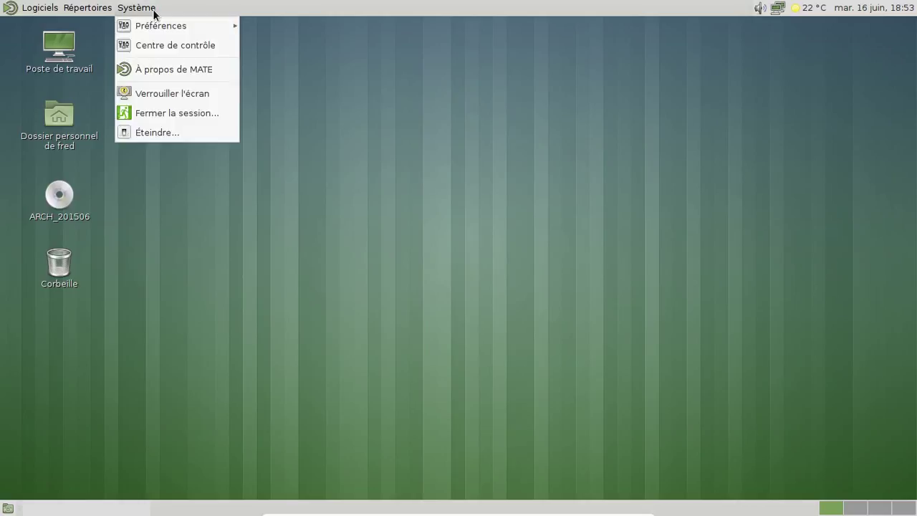
left_click(180, 132)
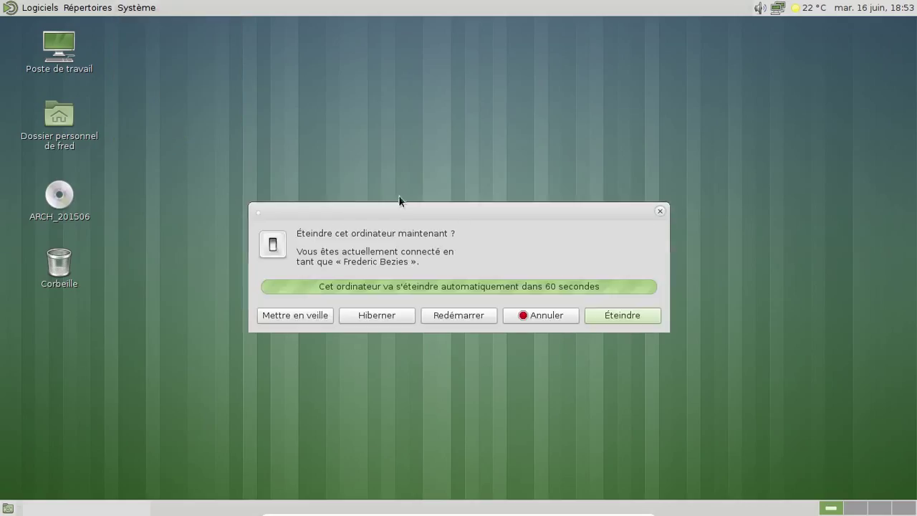
left_click(620, 315)
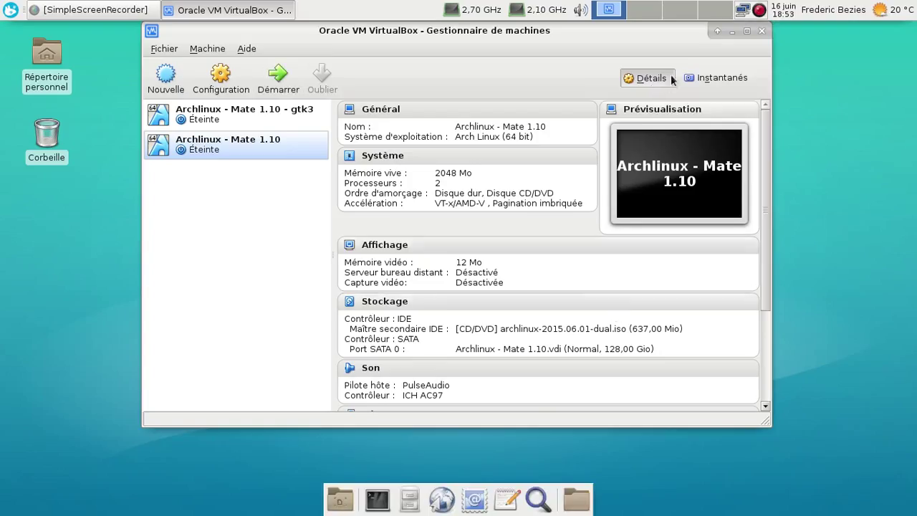
right_click(758, 9)
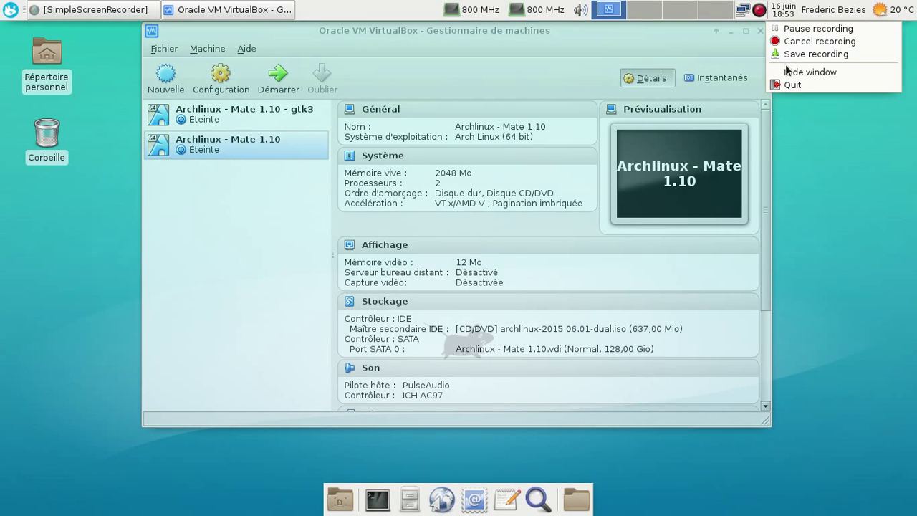